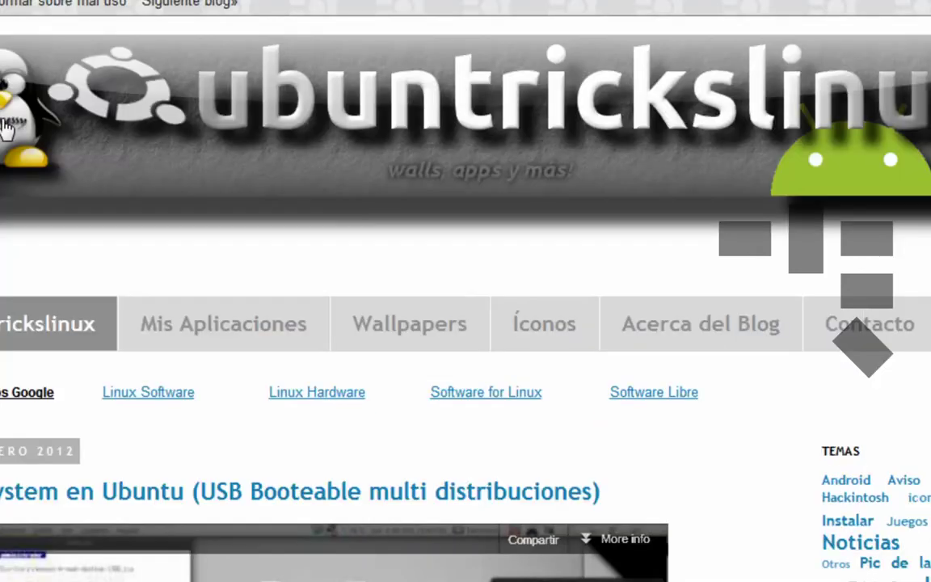
# - Examine the YUMI-0.0.5.1.exe version, its release date and the download section on the Pendrivelinux page
pyautogui.click(267, 327)
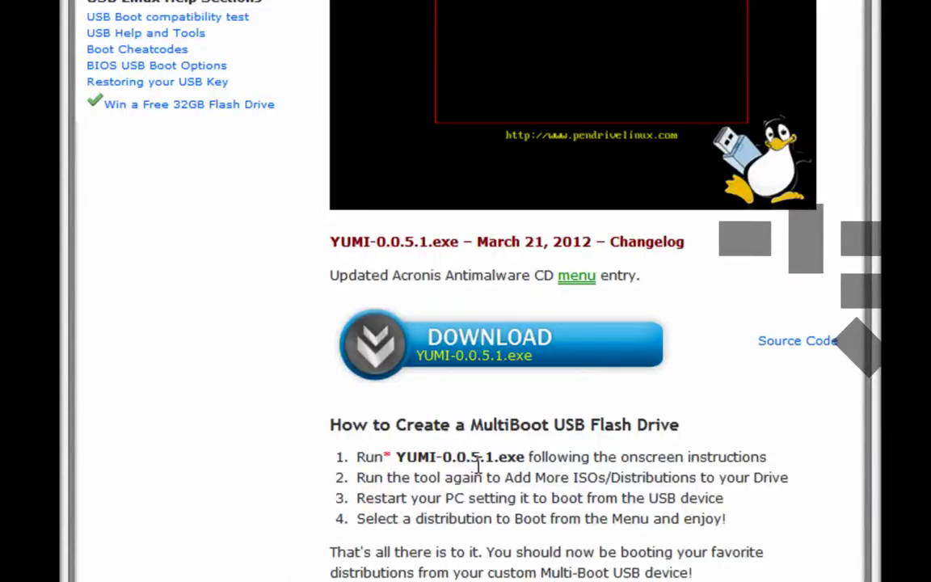
pyautogui.click(485, 362)
pyautogui.moveTo(330, 241); pyautogui.dragTo(419, 239)
pyautogui.click(422, 242)
pyautogui.click(418, 239)
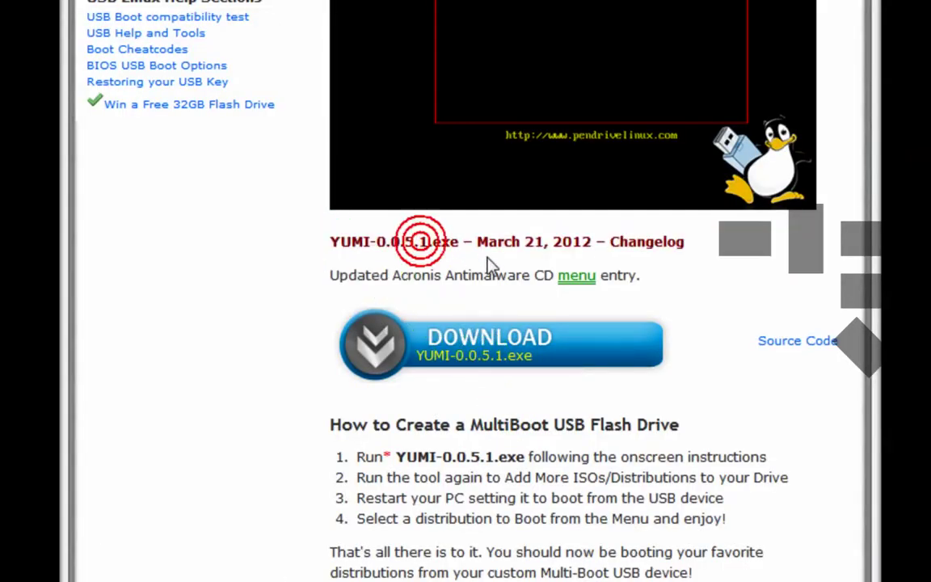
pyautogui.click(437, 239)
pyautogui.click(482, 235)
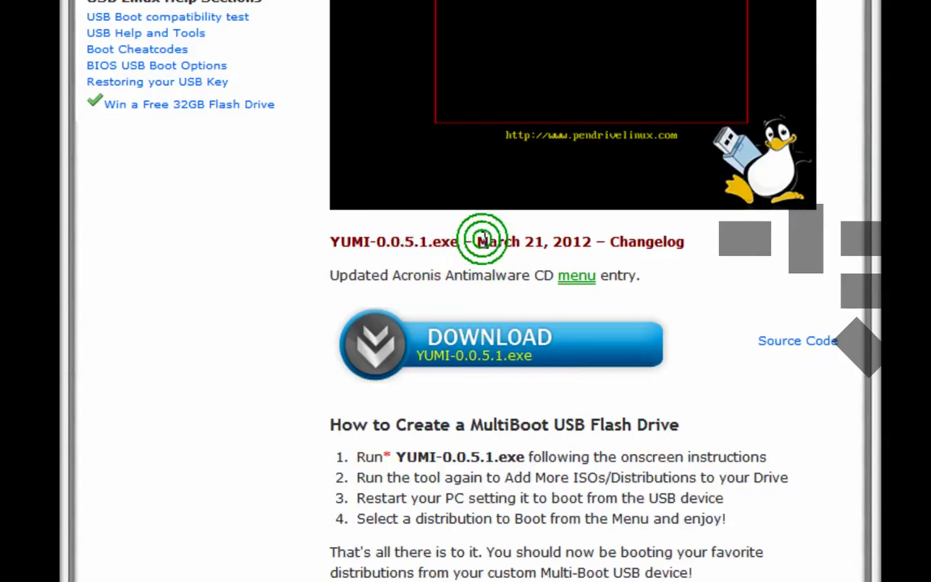
pyautogui.doubleClick(483, 242)
pyautogui.keyDown('shift'); pyautogui.click(588, 235); pyautogui.keyUp('shift')
pyautogui.click(569, 235)
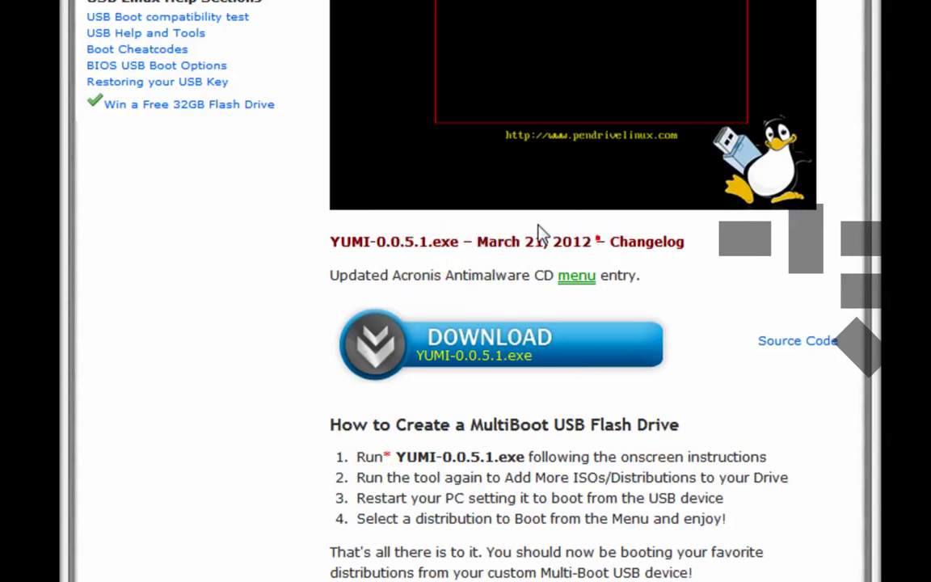
pyautogui.click(326, 359)
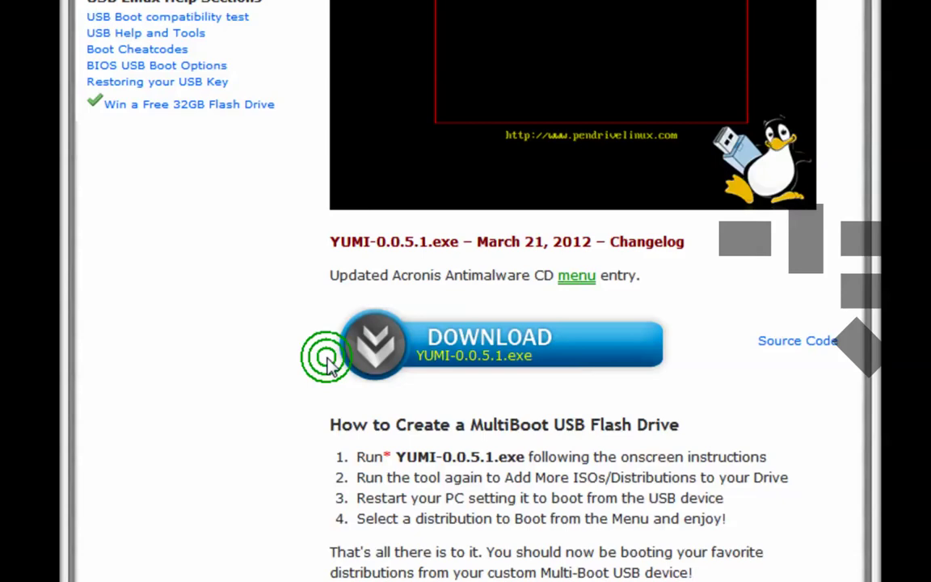
pyautogui.click(333, 241)
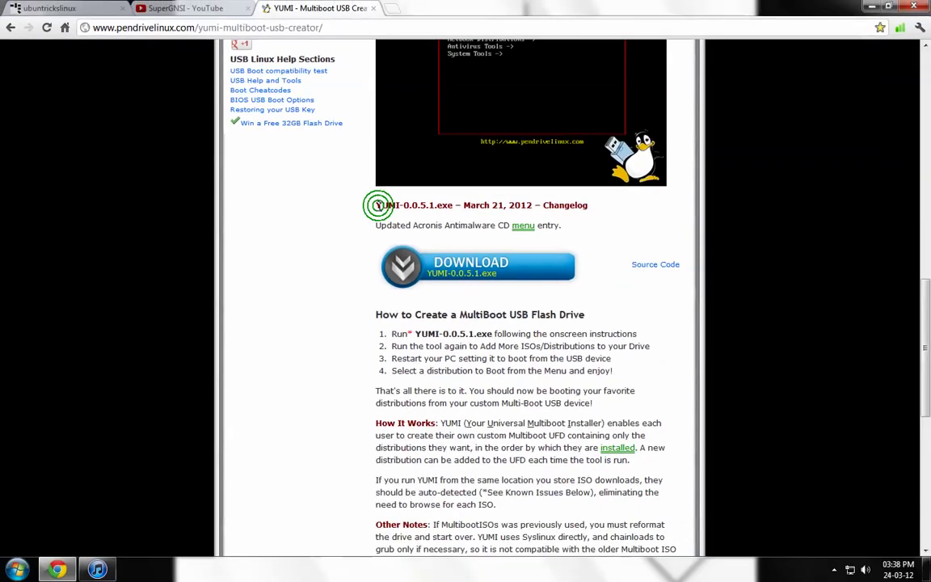
# - Return to the ubuntrickslinux blog page and minimise the browser to show the desktop
pyautogui.click(297, 31)
pyautogui.click(81, 8)
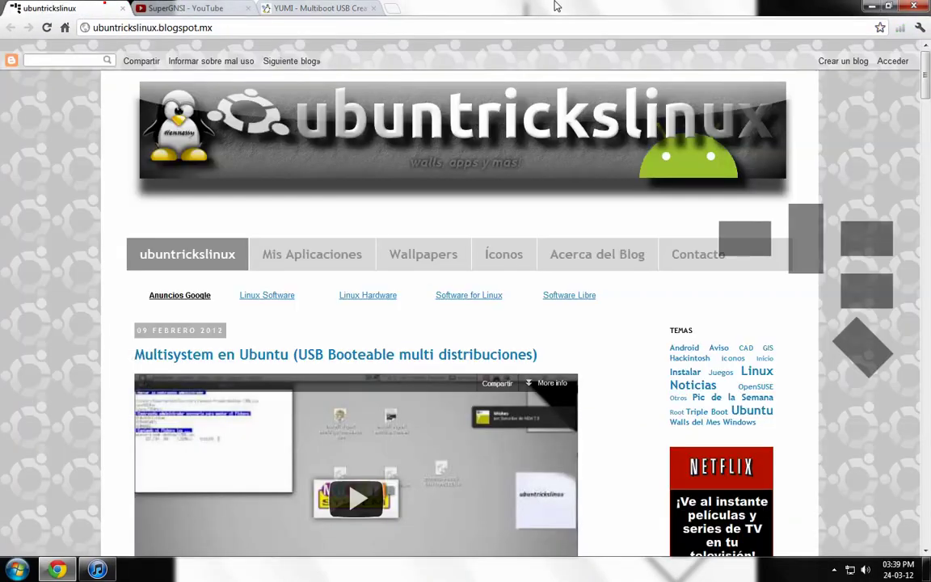
pyautogui.moveTo(501, 6); pyautogui.dragTo(820, 10)
pyautogui.press('super+d')
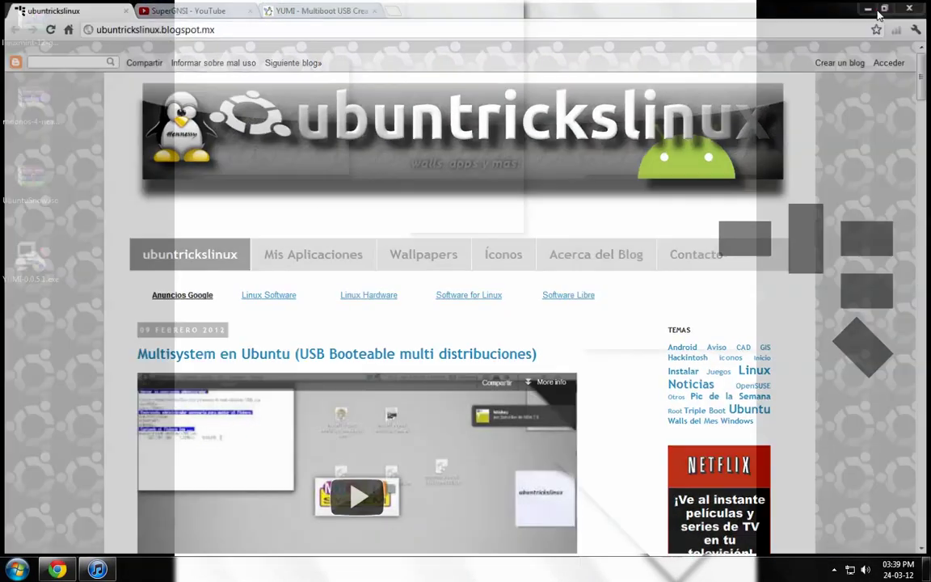
pyautogui.click(214, 340)
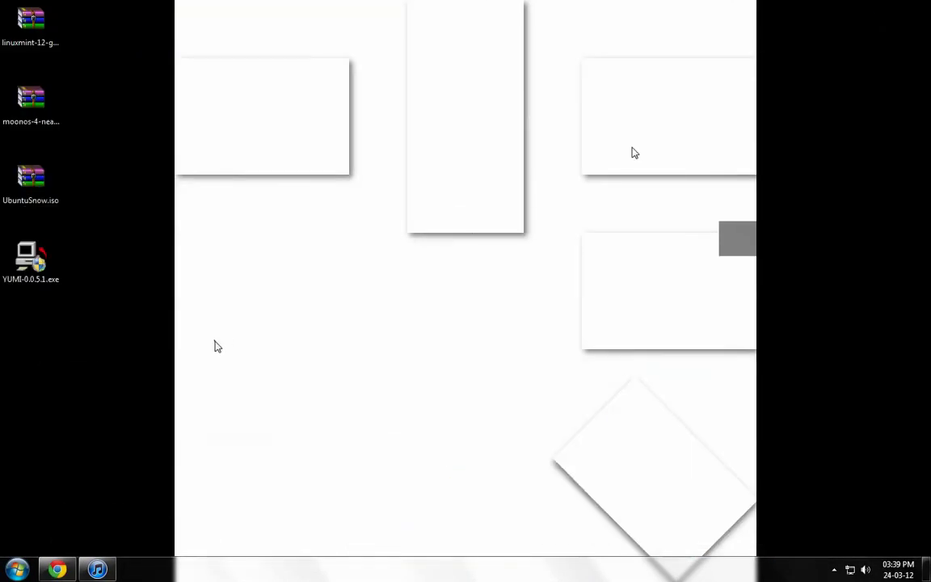
# - Launch YUMI-0.0.5.1.exe from the desktop and accept its license agreement
pyautogui.click(119, 373)
pyautogui.click(35, 274)
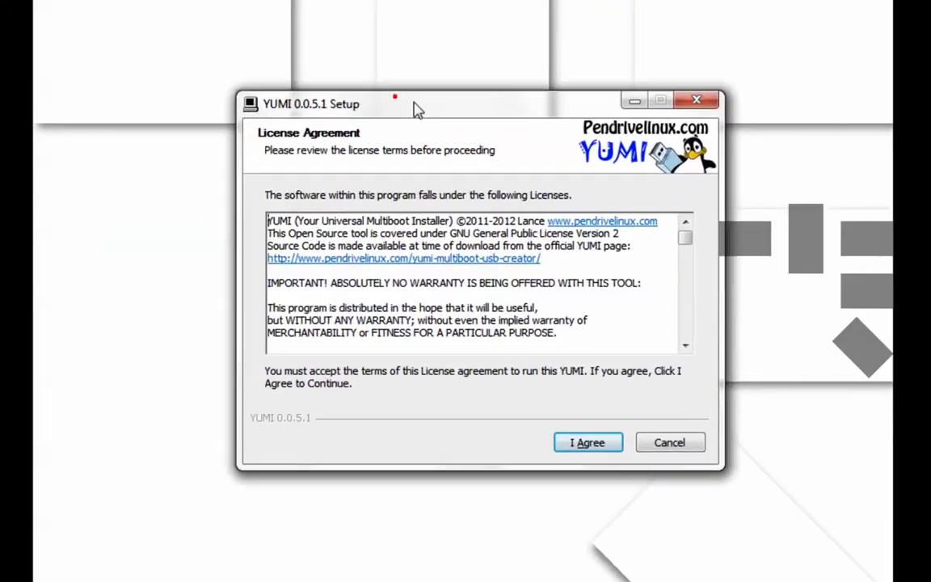
pyautogui.click(406, 156)
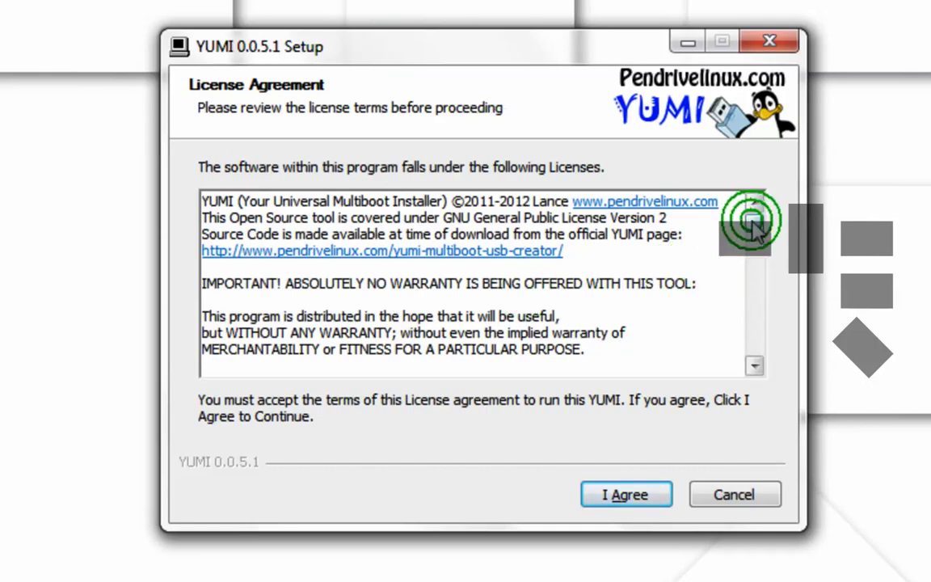
pyautogui.moveTo(751, 223); pyautogui.dragTo(670, 194)
pyautogui.click(638, 495)
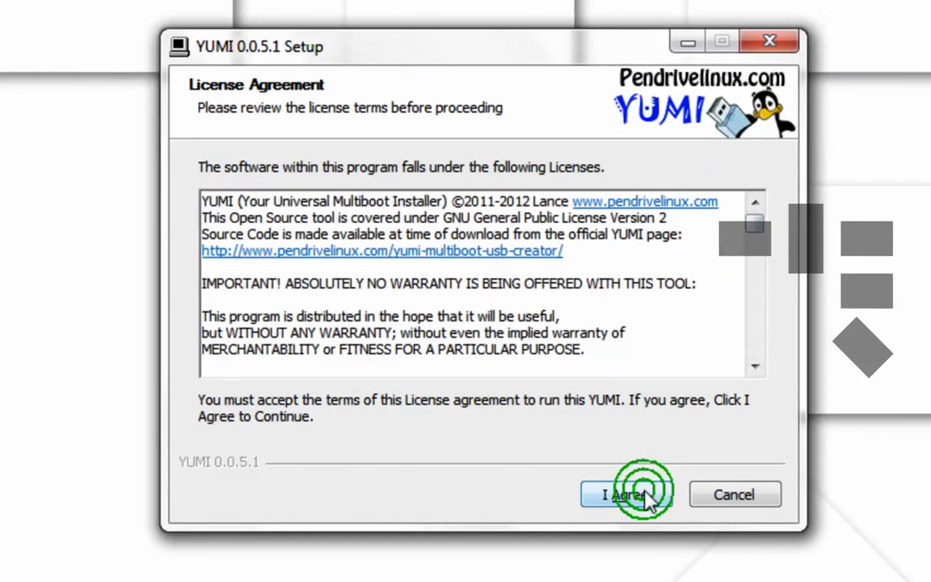
pyautogui.click(642, 494)
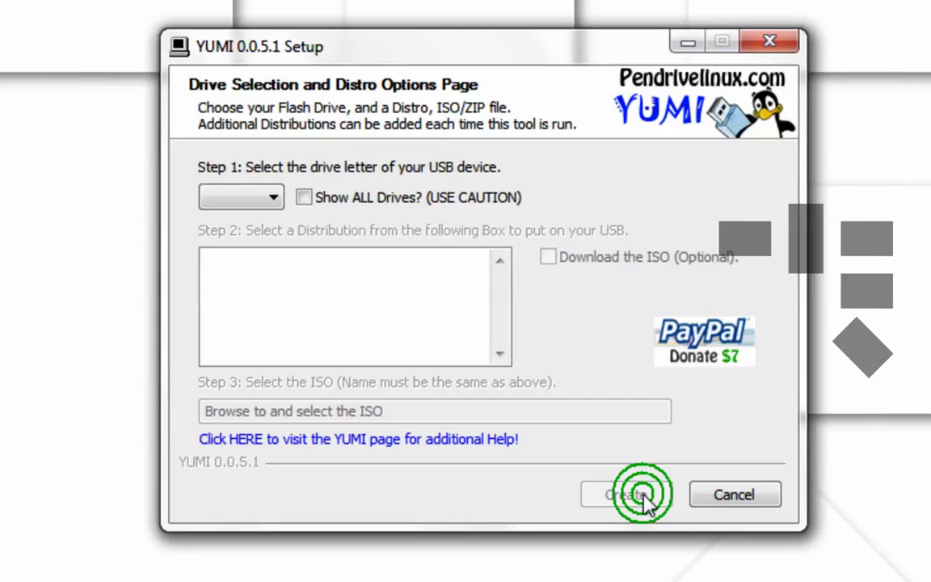
pyautogui.moveTo(478, 47); pyautogui.dragTo(505, 58)
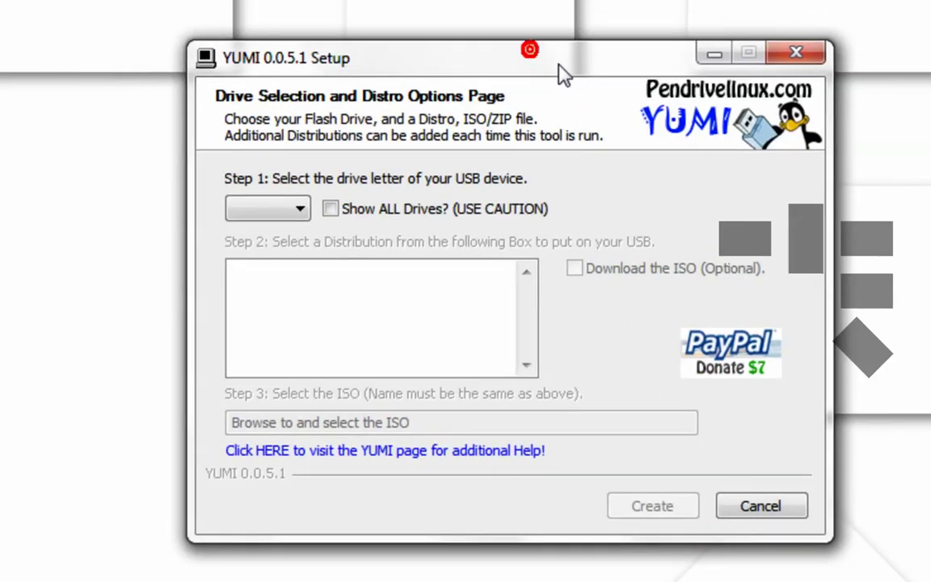
pyautogui.click(558, 65)
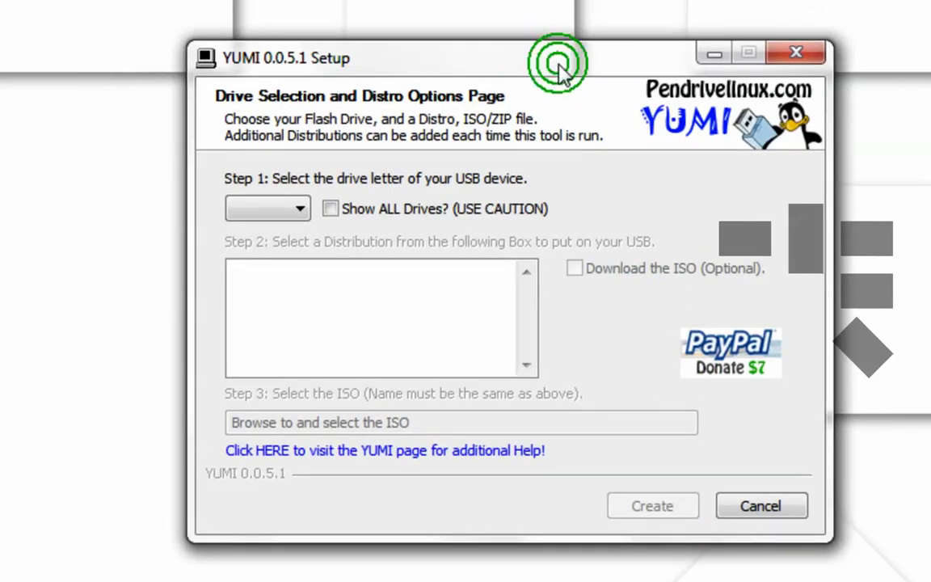
pyautogui.moveTo(558, 65); pyautogui.dragTo(571, 45)
pyautogui.click(409, 131)
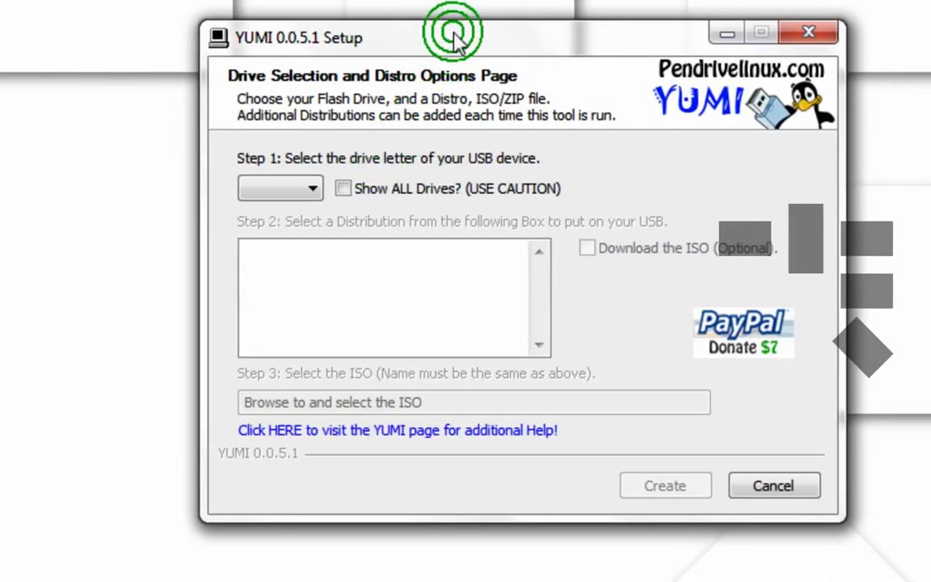
pyautogui.moveTo(452, 32); pyautogui.dragTo(415, 34)
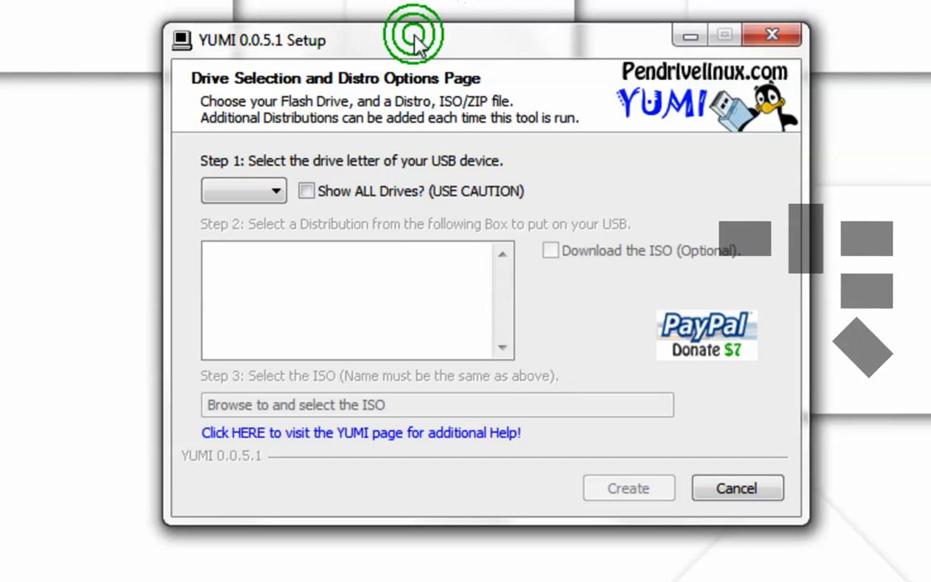
pyautogui.click(385, 351)
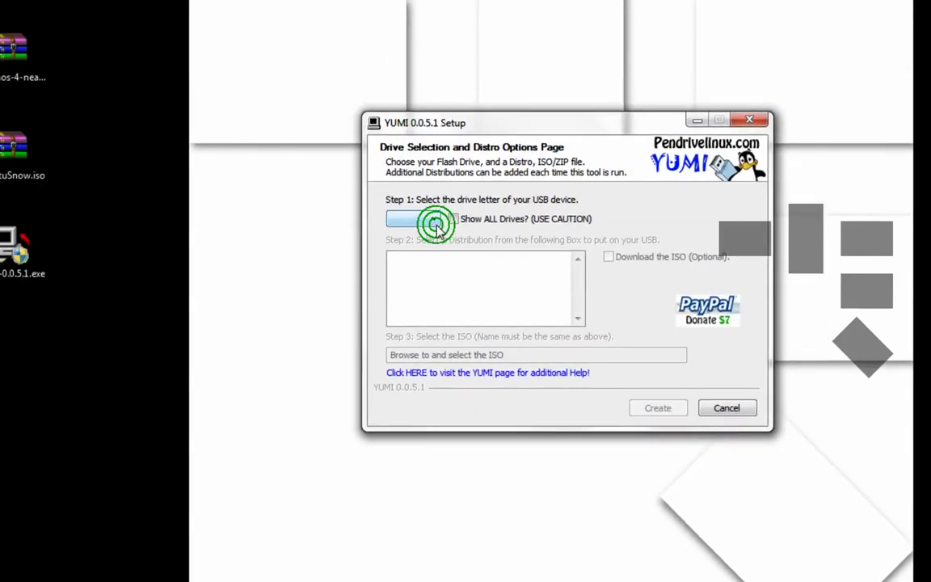
# - View the computer's drives beside the YUMI setup window and identify the USB flash drive's letter
pyautogui.moveTo(498, 131); pyautogui.dragTo(677, 143)
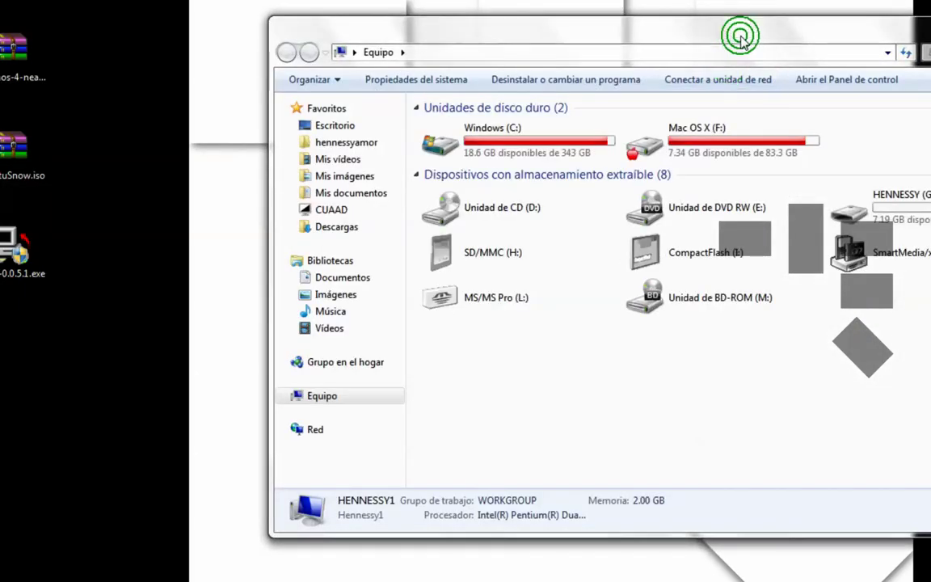
pyautogui.moveTo(740, 39); pyautogui.dragTo(0, 129)
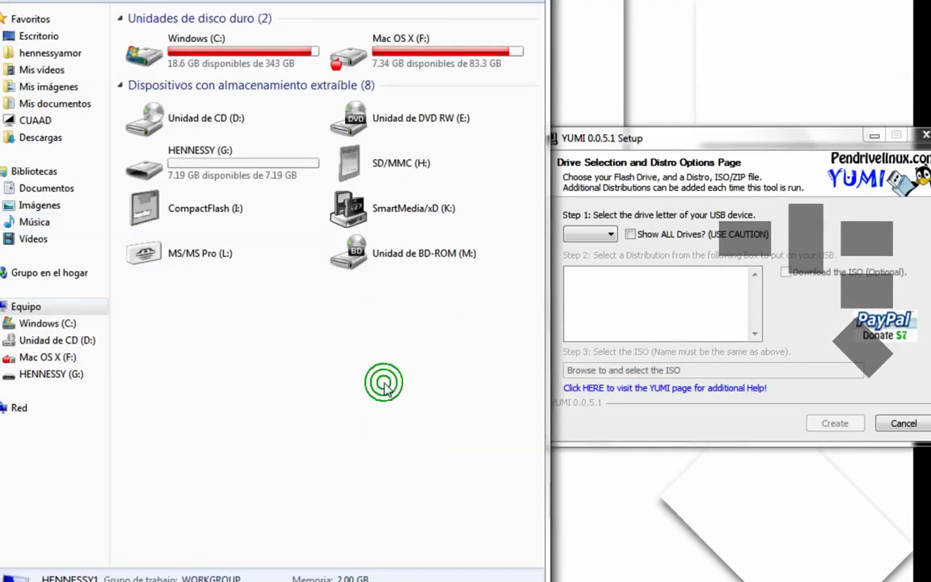
pyautogui.click(250, 158)
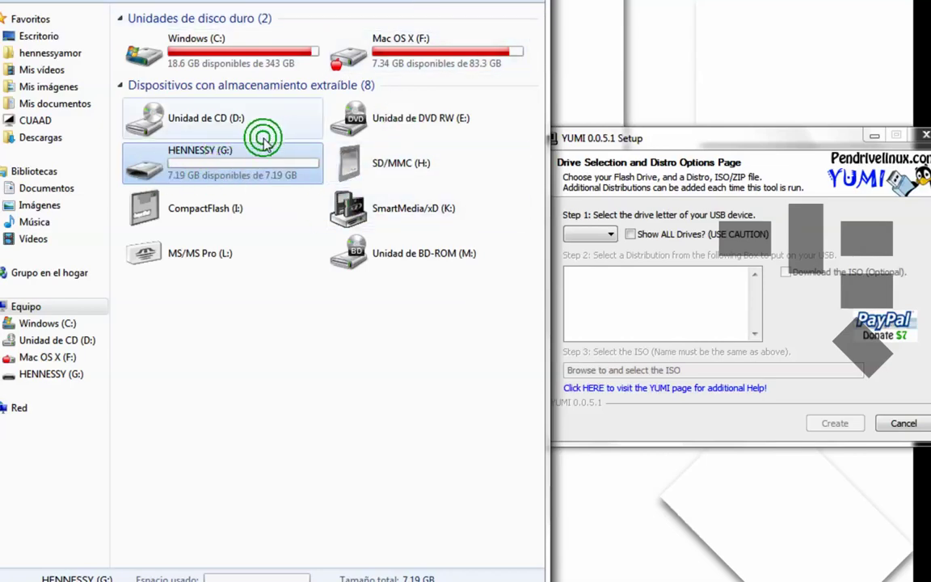
pyautogui.moveTo(610, 139); pyautogui.dragTo(456, 122)
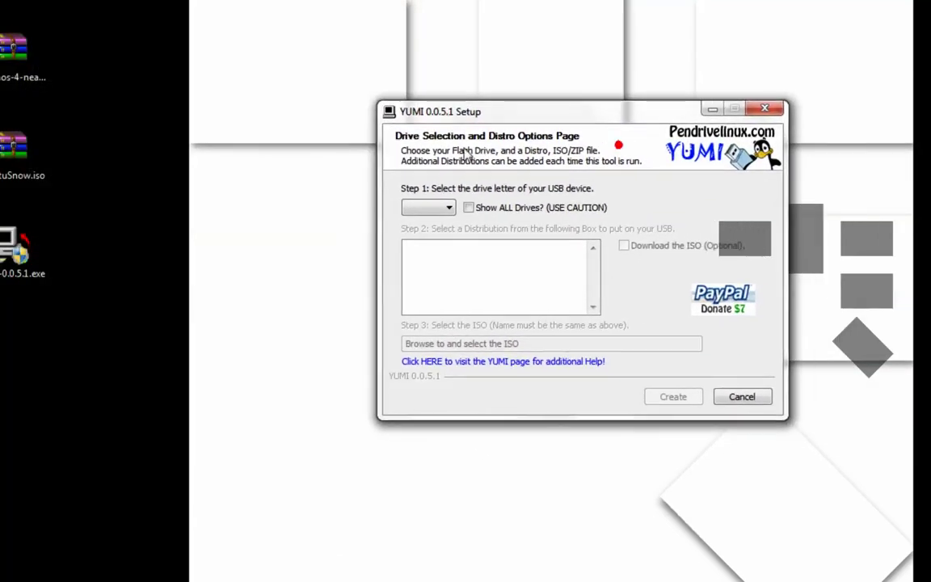
# - Check which drive letters YUMI offers for the USB device
pyautogui.click(436, 205)
pyautogui.click(454, 210)
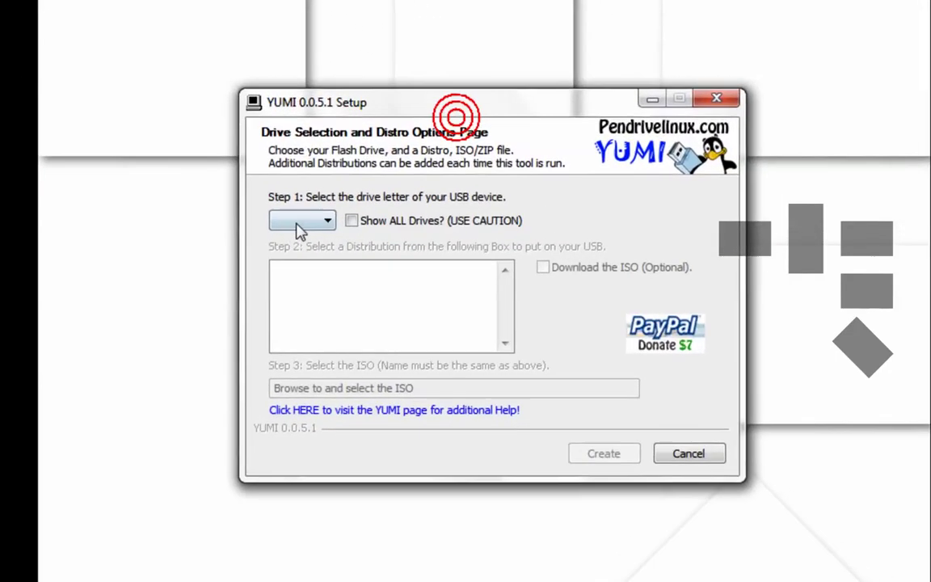
pyautogui.click(299, 222)
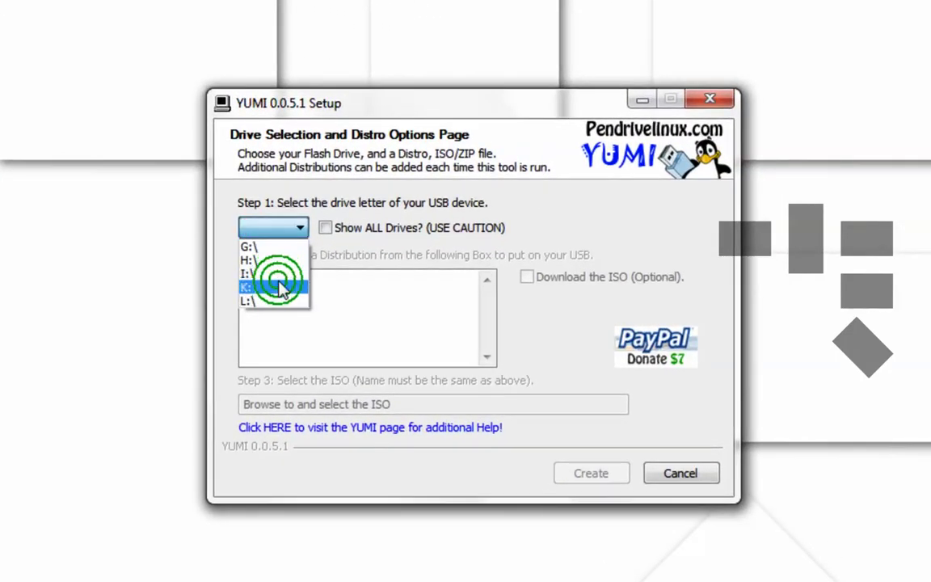
pyautogui.click(382, 245)
# - Enable Show ALL Drives to view the complete drive letter list, and disable the option again
pyautogui.click(342, 229)
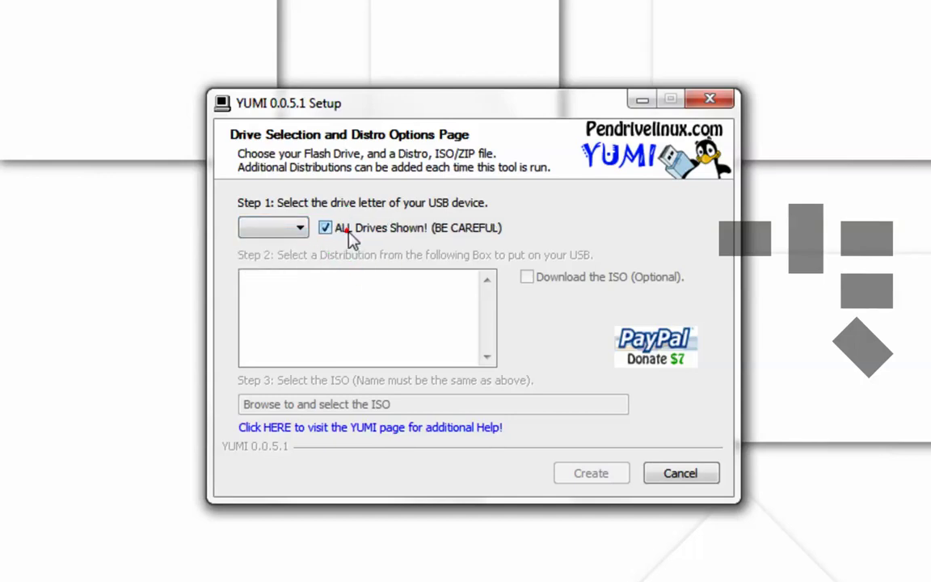
pyautogui.click(299, 229)
pyautogui.click(291, 329)
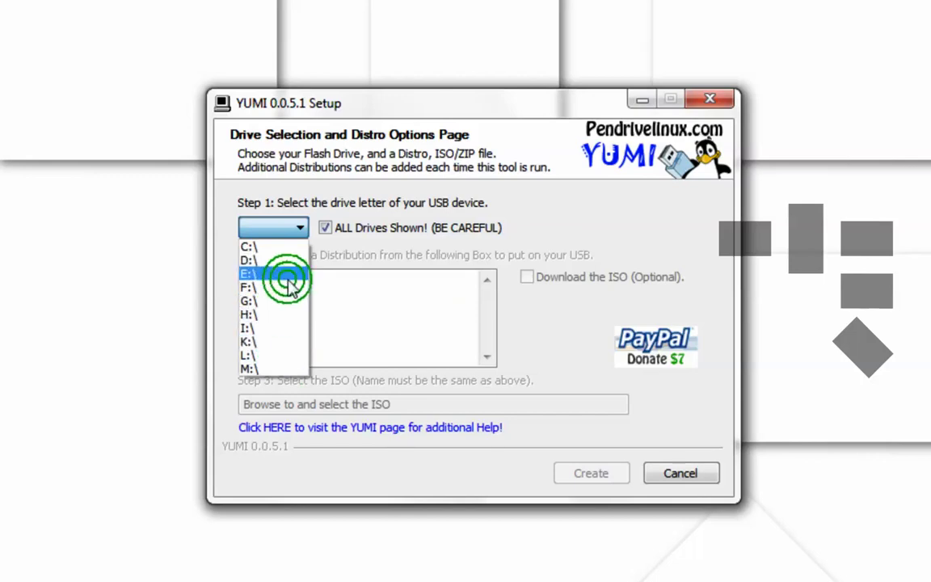
pyautogui.click(370, 254)
pyautogui.click(449, 232)
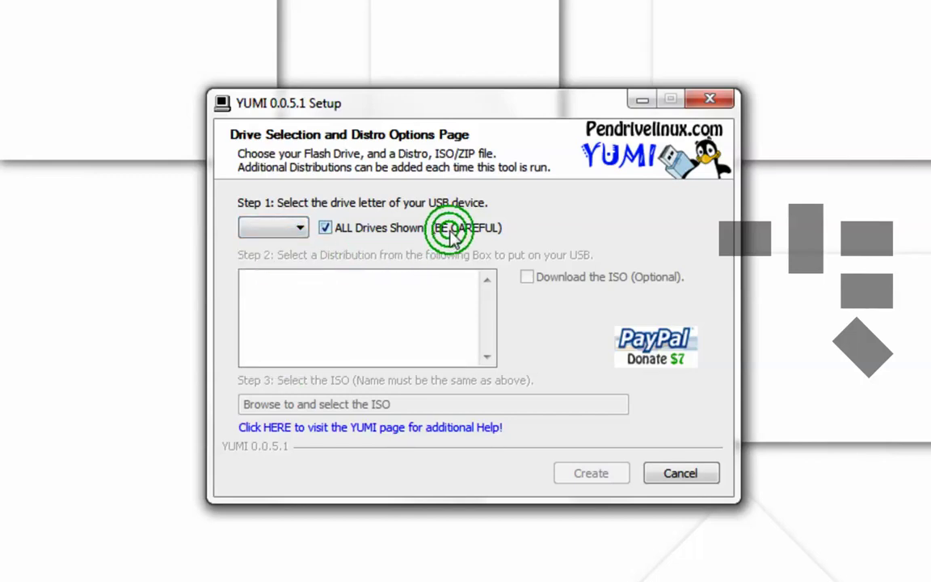
pyautogui.click(354, 228)
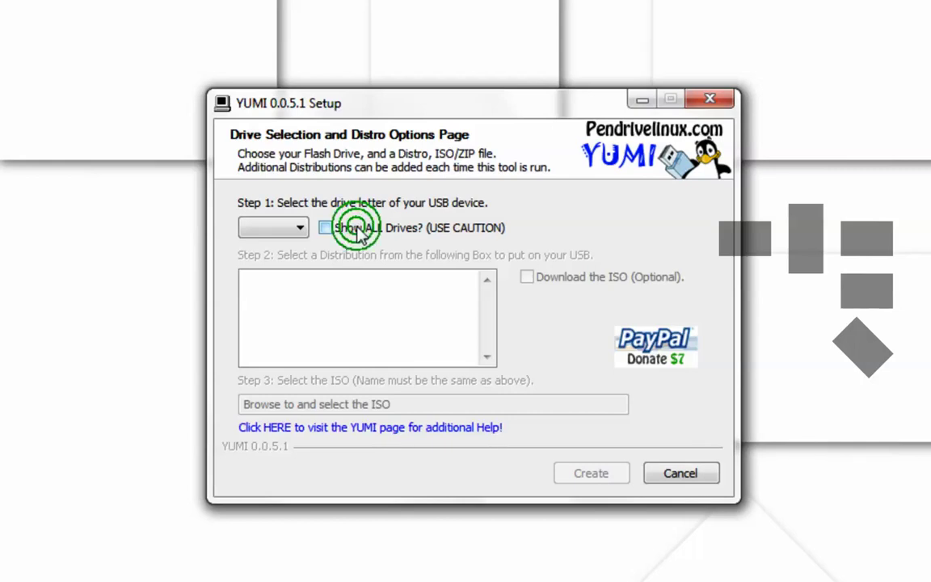
# - Choose G:\ as the drive letter of the USB device in YUMI
pyautogui.click(279, 230)
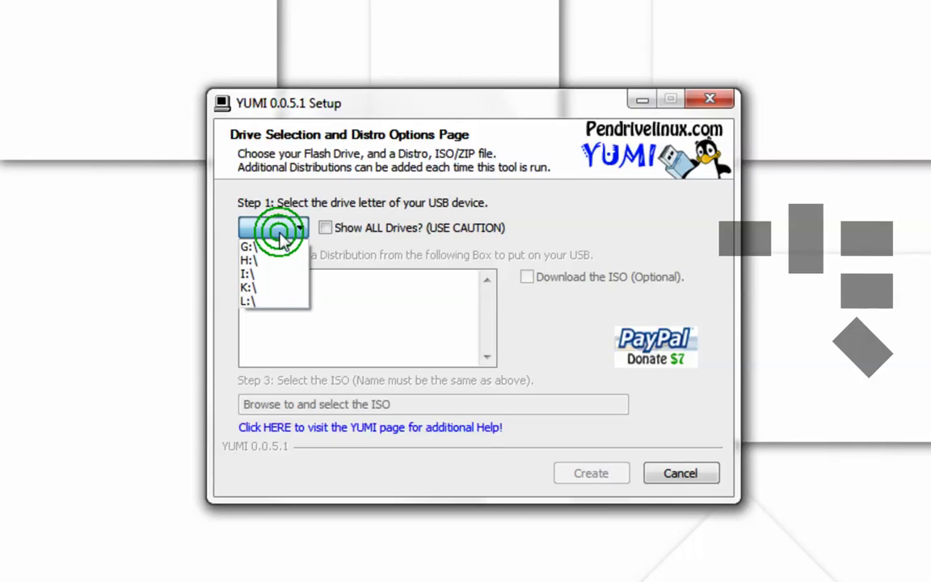
pyautogui.click(378, 224)
pyautogui.click(301, 234)
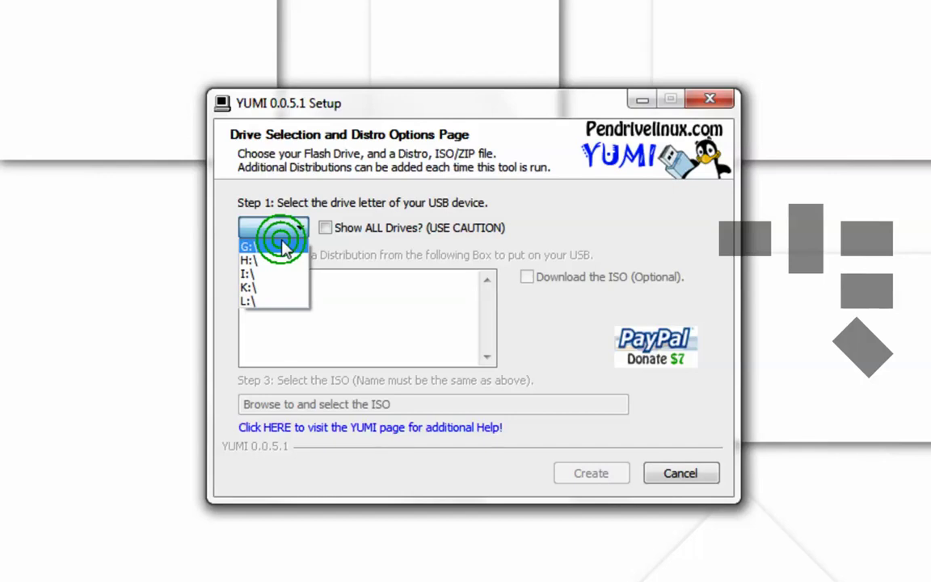
pyautogui.click(269, 246)
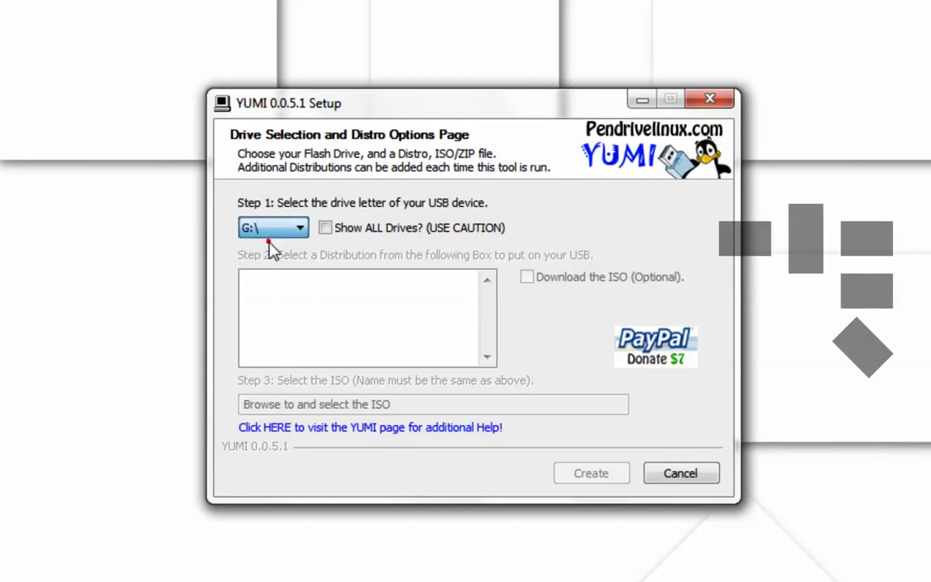
# - Select the Debian Live heading in the list of distributions to put on the USB drive
pyautogui.moveTo(441, 110); pyautogui.dragTo(465, 98)
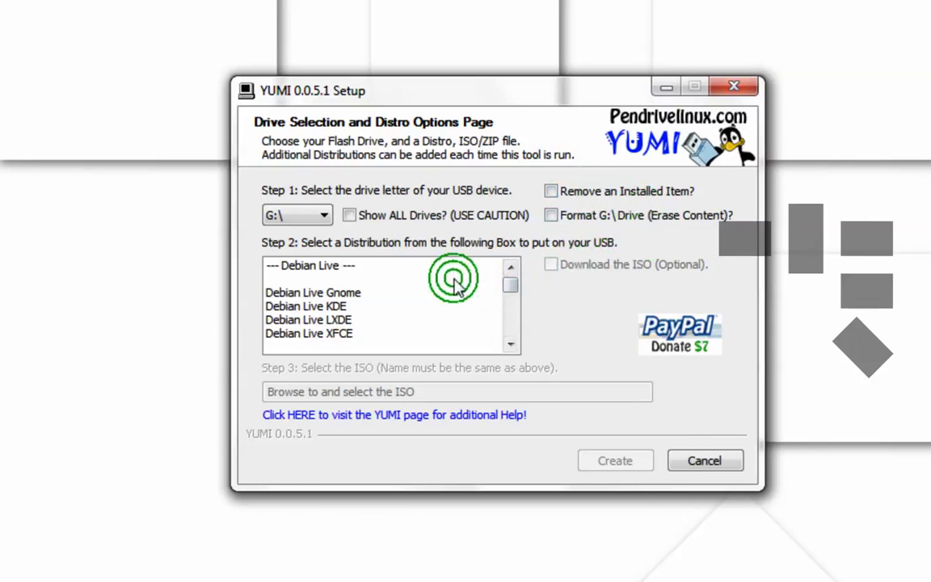
pyautogui.moveTo(498, 91); pyautogui.dragTo(498, 80)
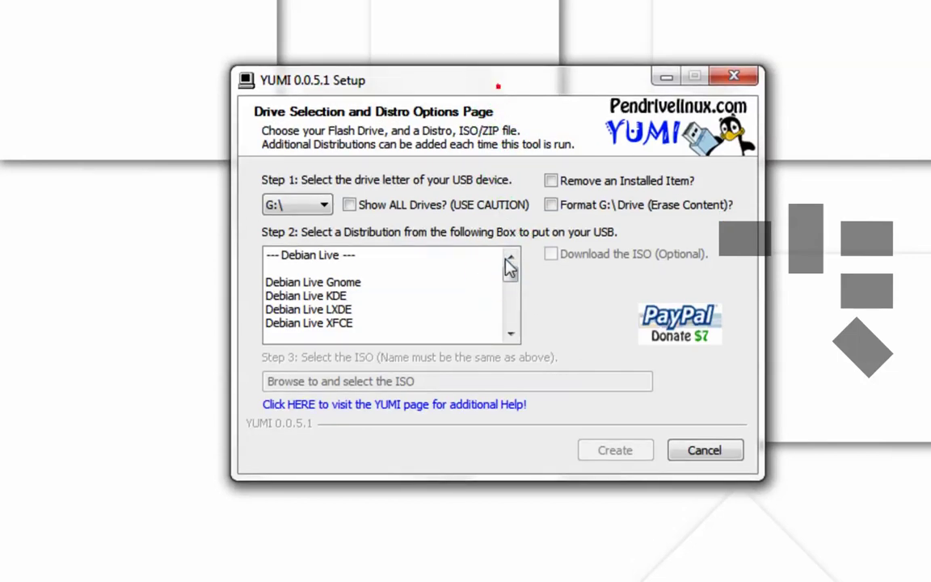
pyautogui.click(510, 278)
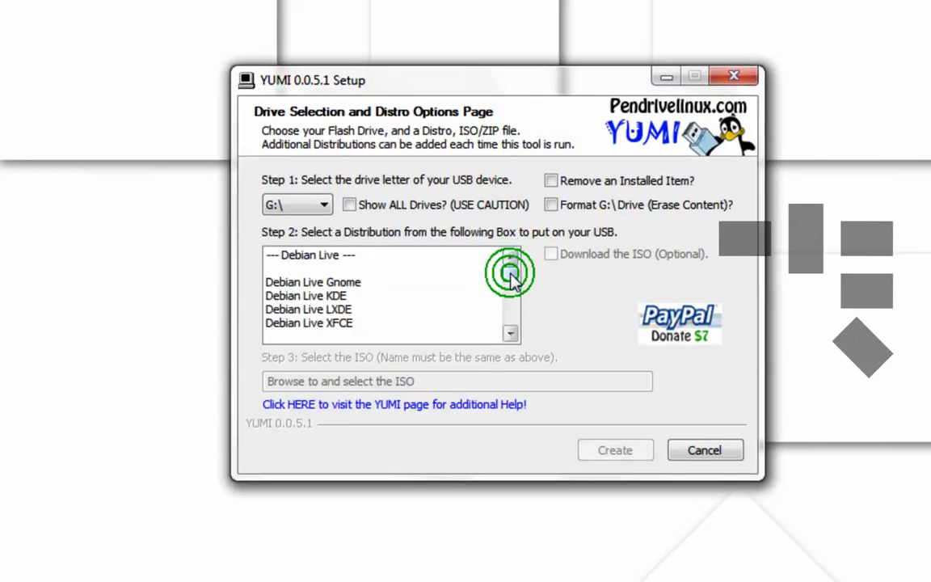
pyautogui.click(357, 255)
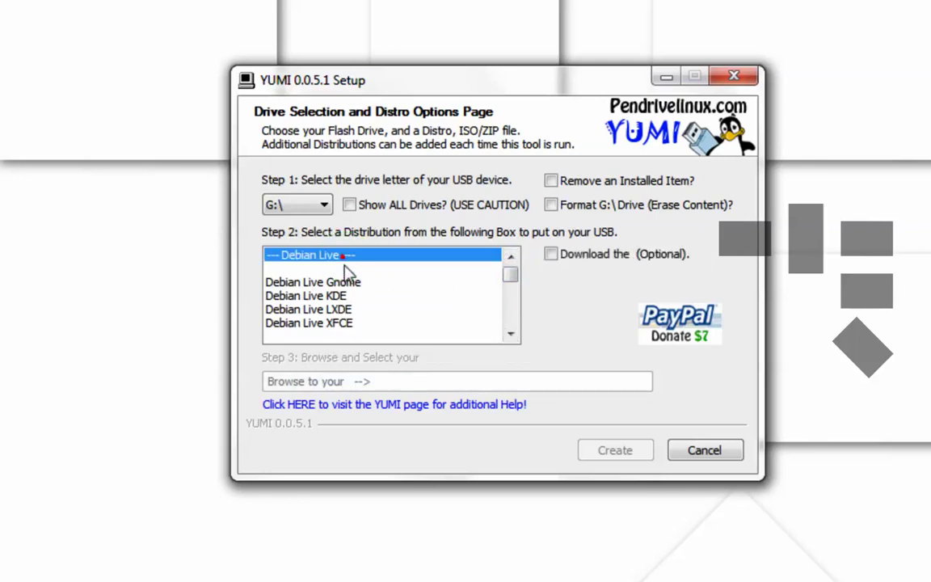
# - Try the Debian Live KDE, Debian Live LXDE and Fedora 16 XFCE 32bit entries in the distribution list
pyautogui.click(354, 285)
pyautogui.click(373, 296)
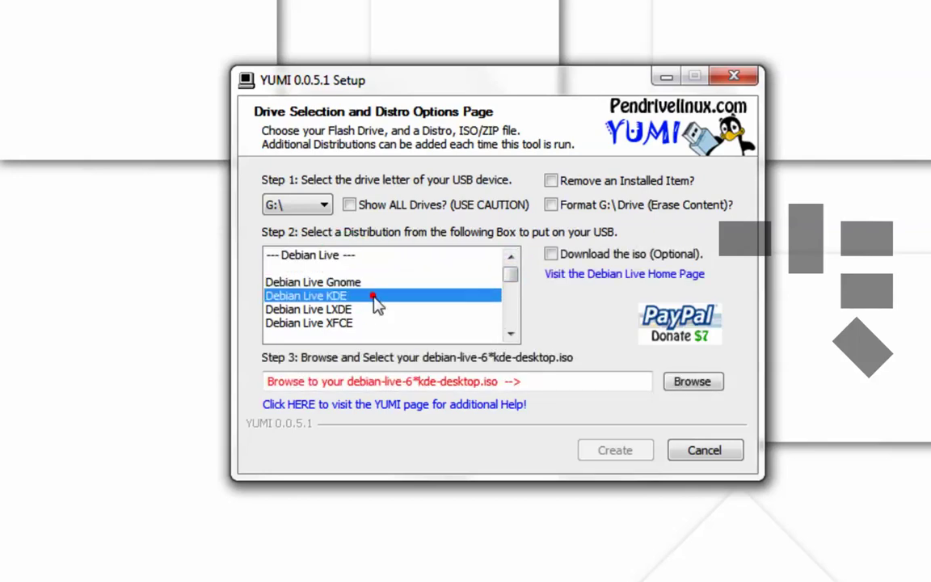
pyautogui.click(371, 312)
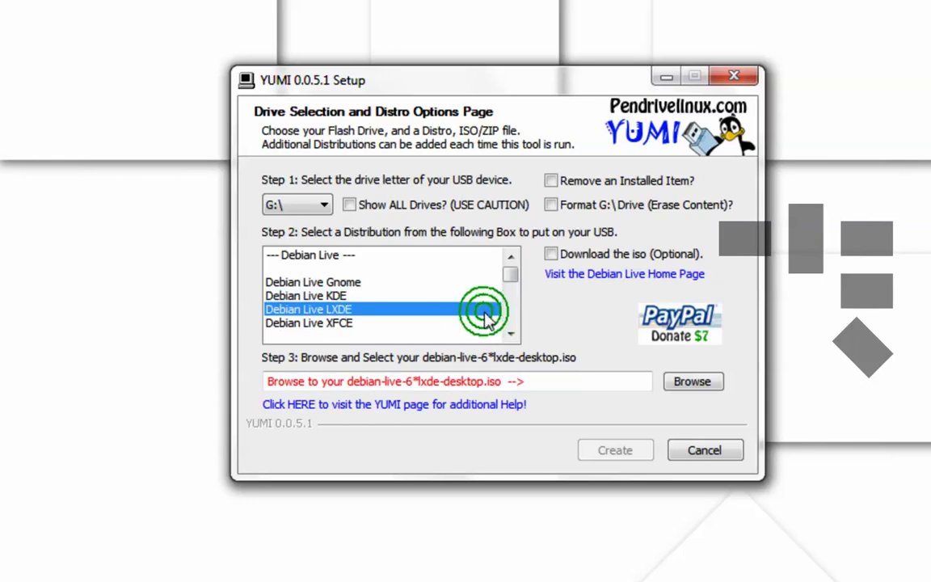
pyautogui.scroll(-5, 454, 311)
pyautogui.scroll(1, 457, 312)
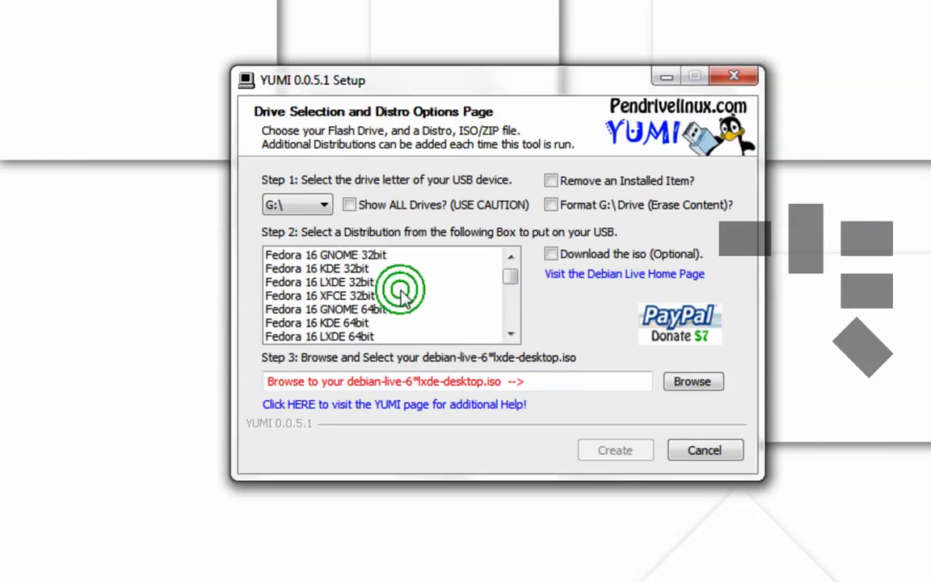
pyautogui.click(339, 296)
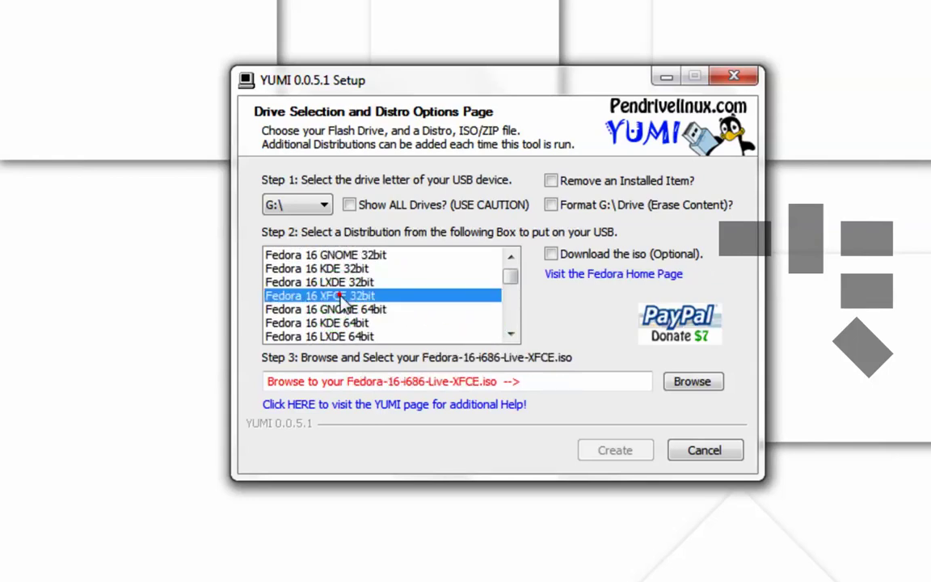
# - Look through the distribution list to see which Linux Mint, OpenSUSE, Ubuntu and other distributions YUMI supports
pyautogui.scroll(-1, 378, 309)
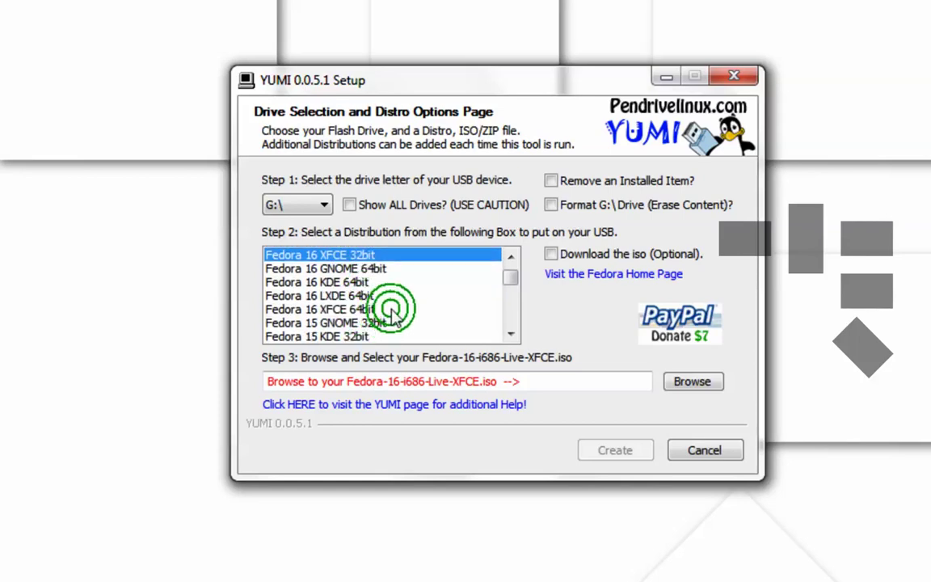
pyautogui.scroll(-6, 385, 299)
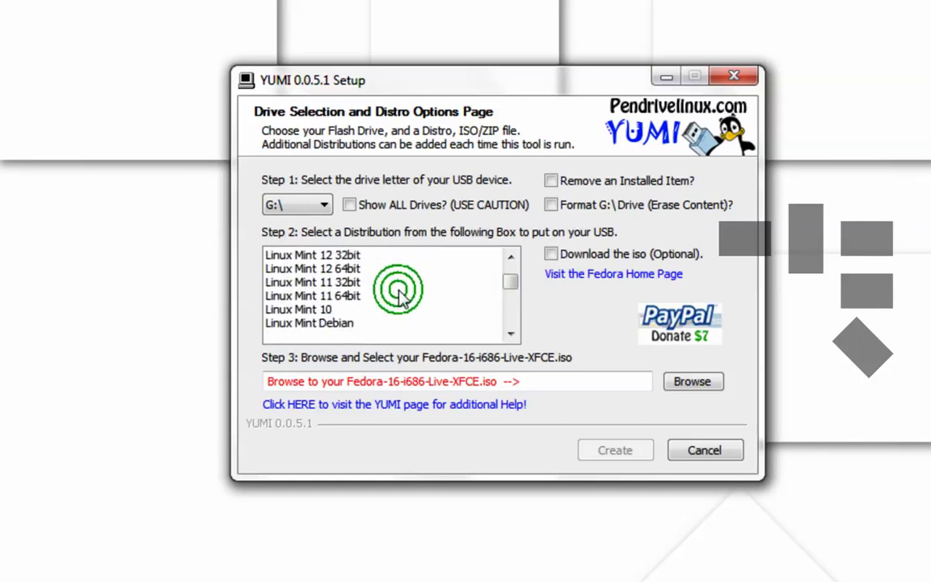
pyautogui.scroll(-3, 385, 295)
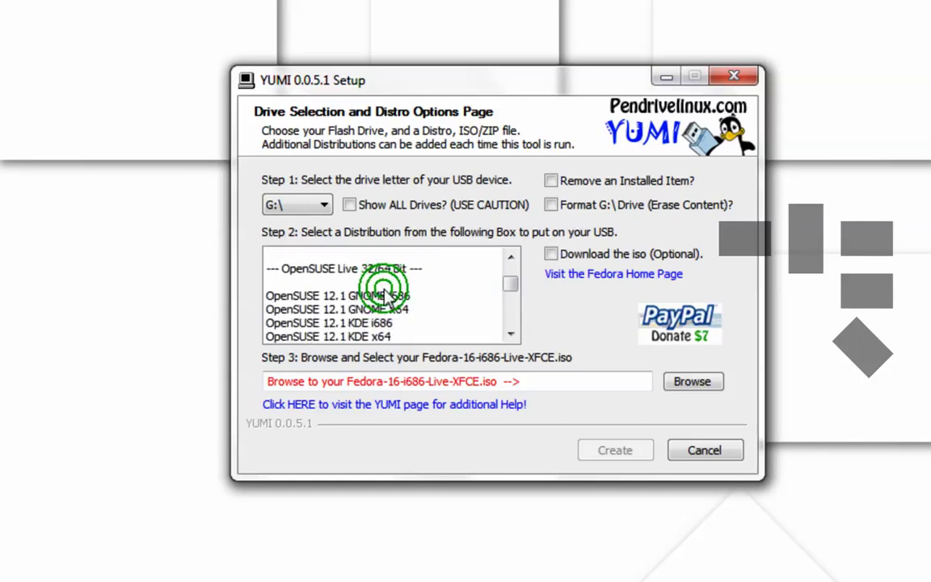
pyautogui.scroll(-5, 384, 297)
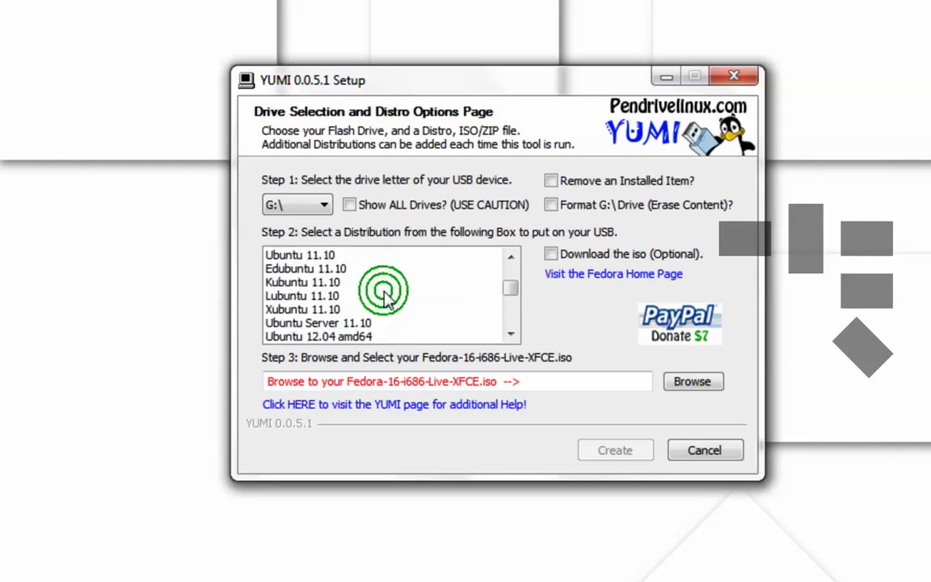
pyautogui.scroll(-8, 384, 297)
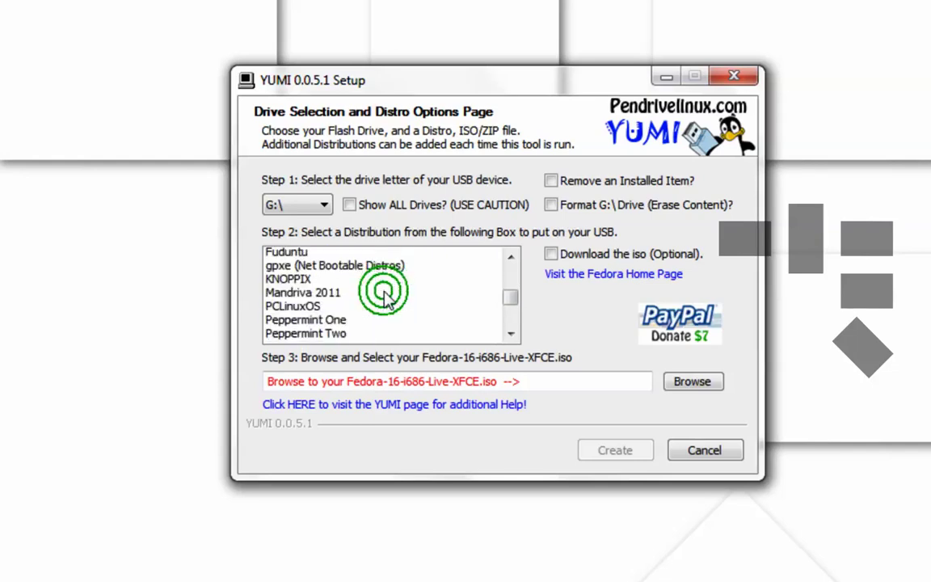
pyautogui.scroll(10, 506, 303)
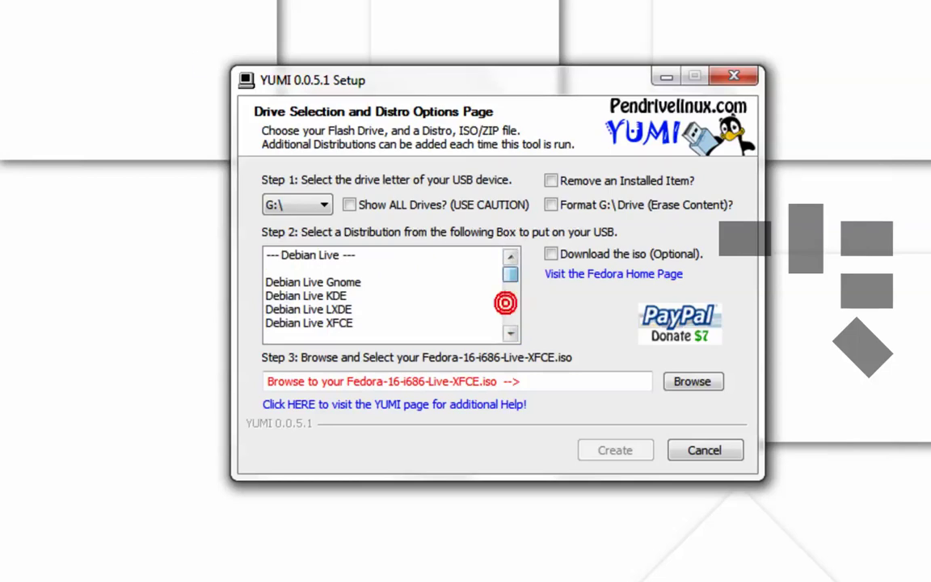
pyautogui.click(377, 272)
pyautogui.scroll(-5, 380, 274)
pyautogui.scroll(-6, 383, 279)
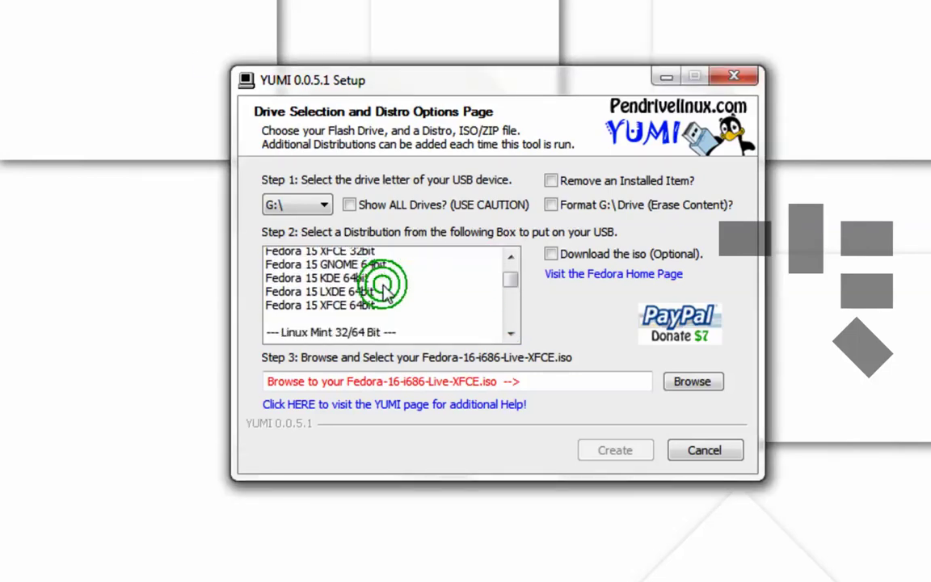
# - Select Linux Mint 12 32bit as the distribution to put on the USB drive
pyautogui.click(24, 183)
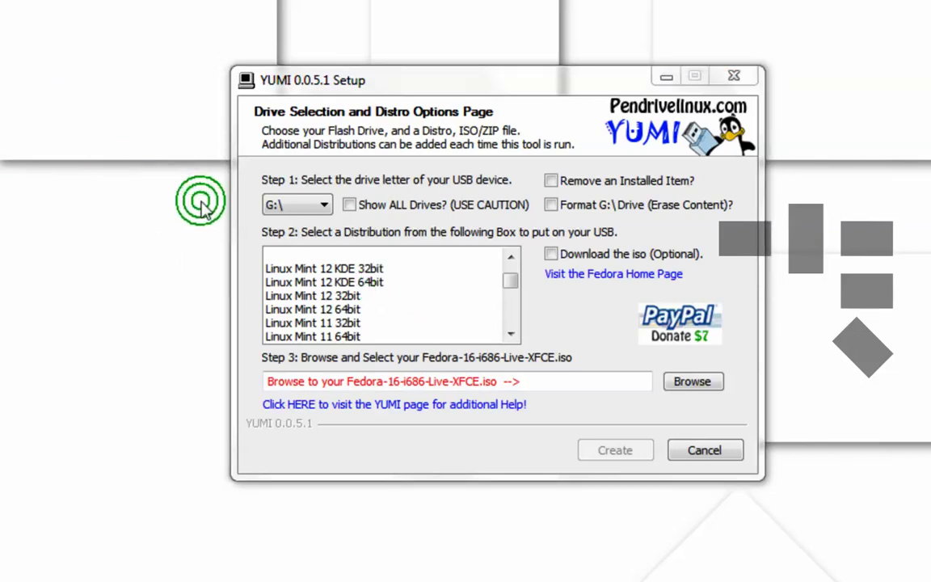
pyautogui.click(359, 309)
pyautogui.scroll(-1, 376, 319)
pyautogui.scroll(1, 373, 315)
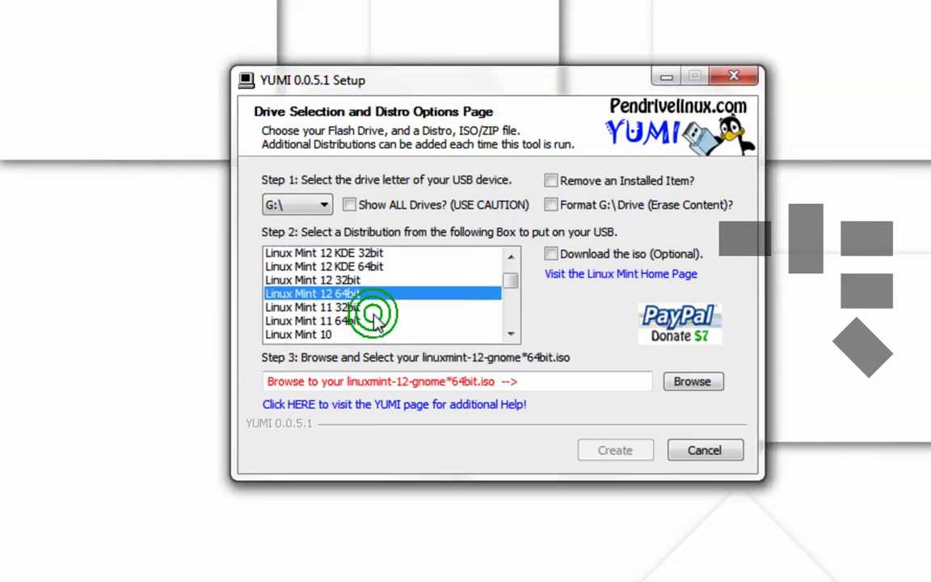
pyautogui.click(362, 297)
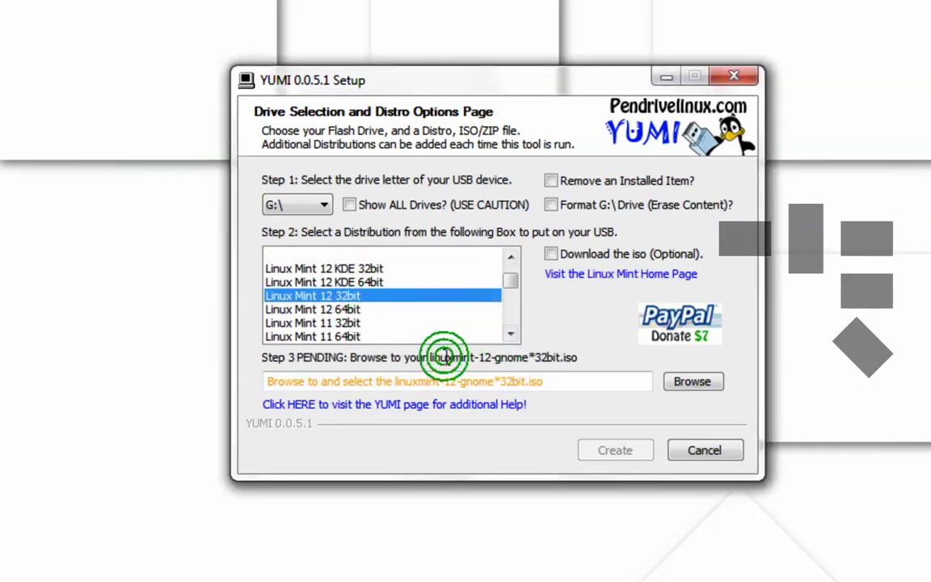
# - Load linuxmint-12-gnome-dvd-32bit.iso from the desktop as the source image for Linux Mint 12 32bit
pyautogui.click(570, 387)
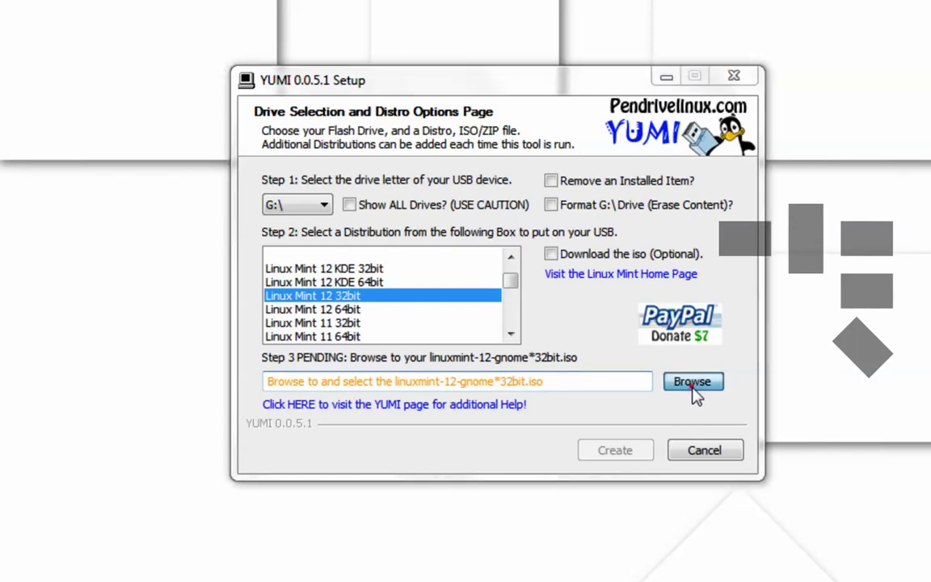
pyautogui.click(692, 381)
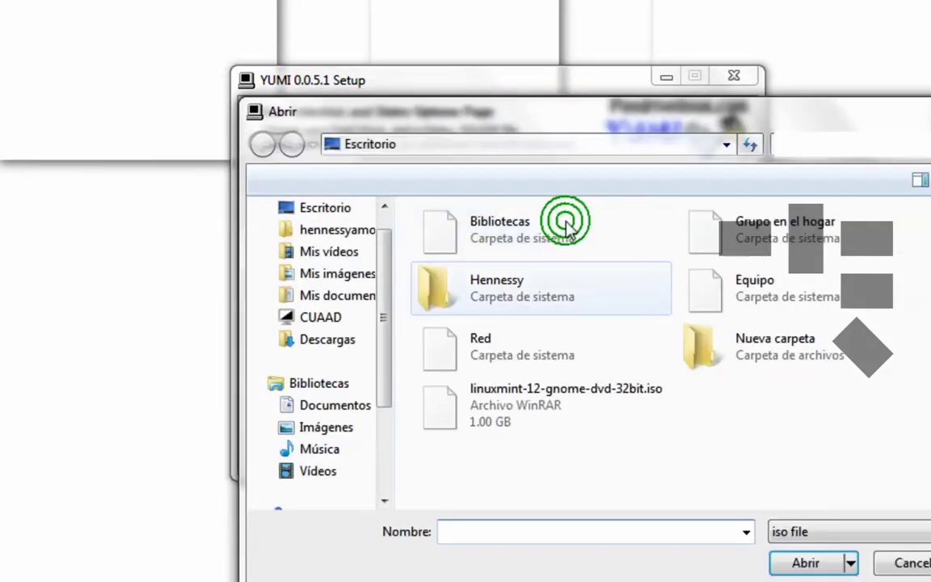
pyautogui.moveTo(681, 144); pyautogui.dragTo(630, 115)
pyautogui.click(481, 378)
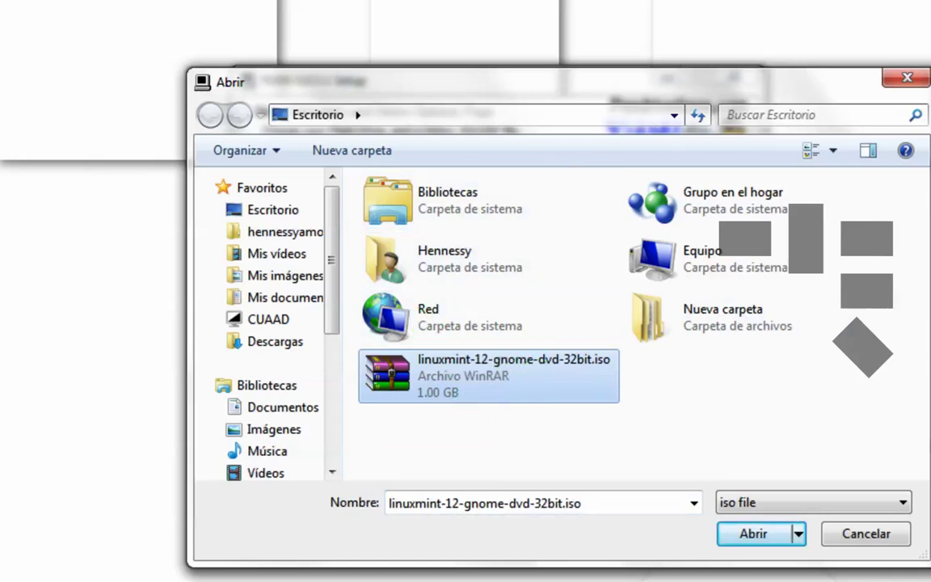
pyautogui.click(524, 375)
pyautogui.click(743, 534)
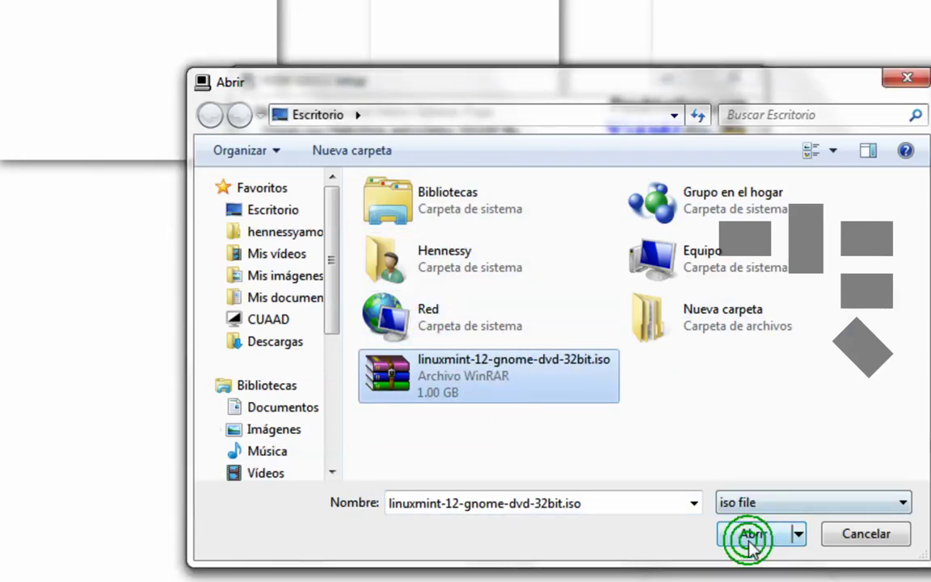
# - Start creating the Linux Mint 12 32bit installation on G: and confirm the listed actions, including overwriting the MBR and label
pyautogui.click(606, 450)
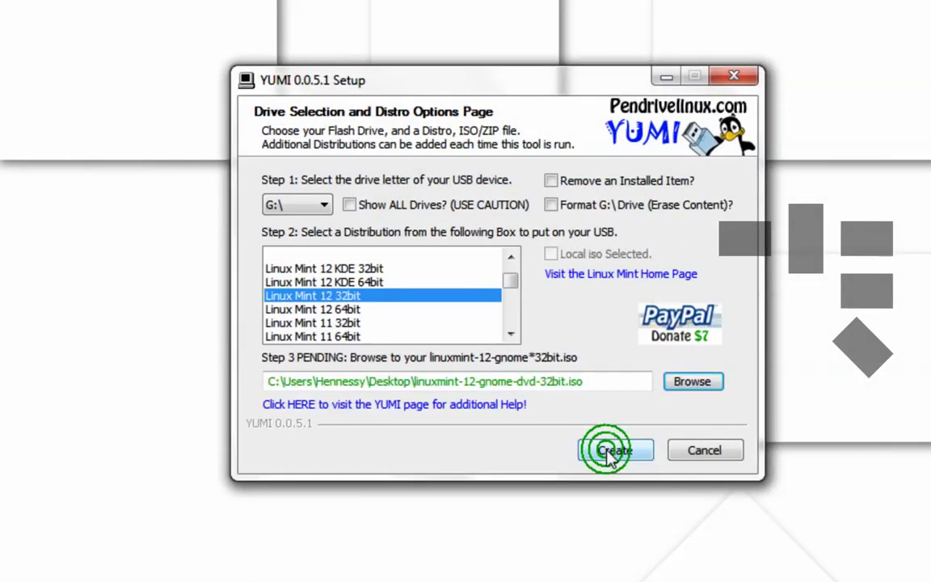
pyautogui.click(614, 381)
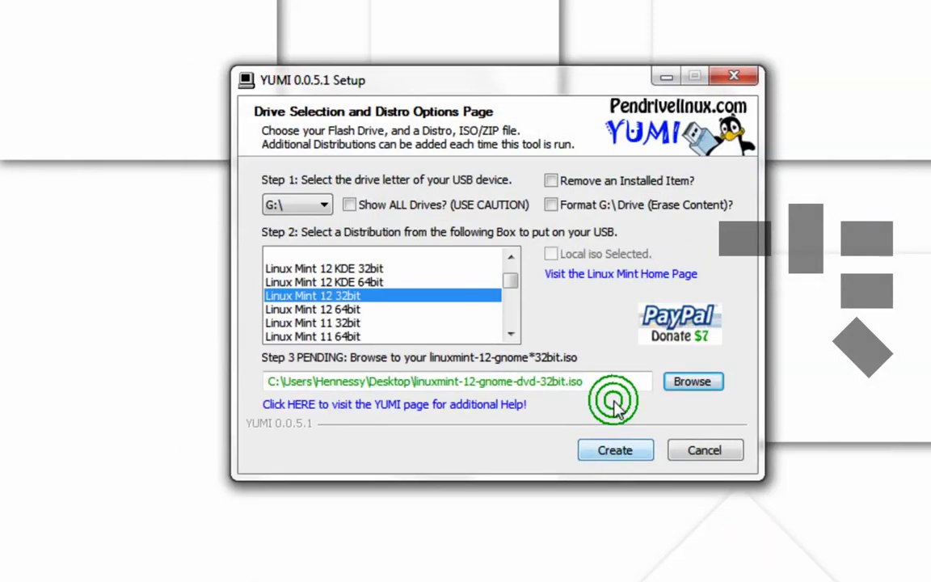
pyautogui.click(608, 452)
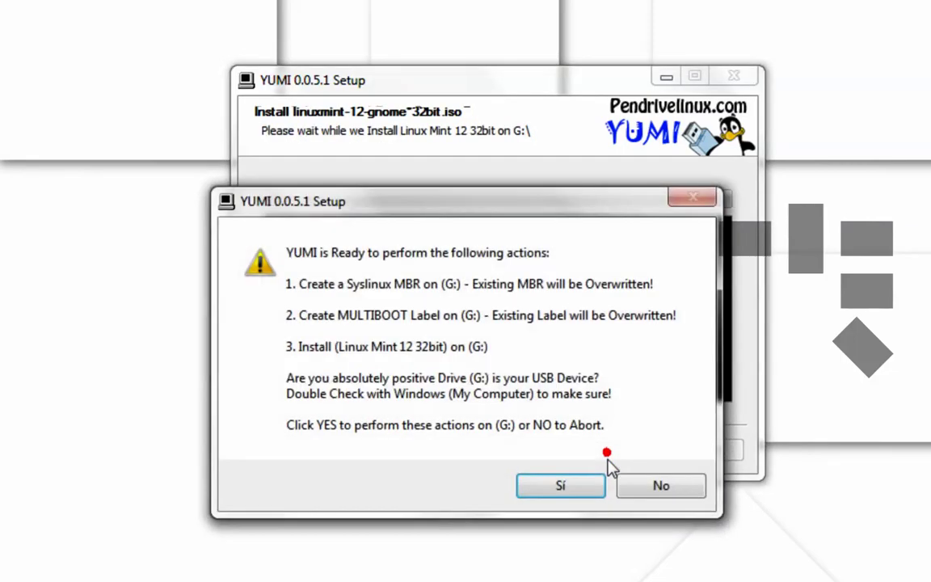
pyautogui.click(501, 232)
pyautogui.click(480, 205)
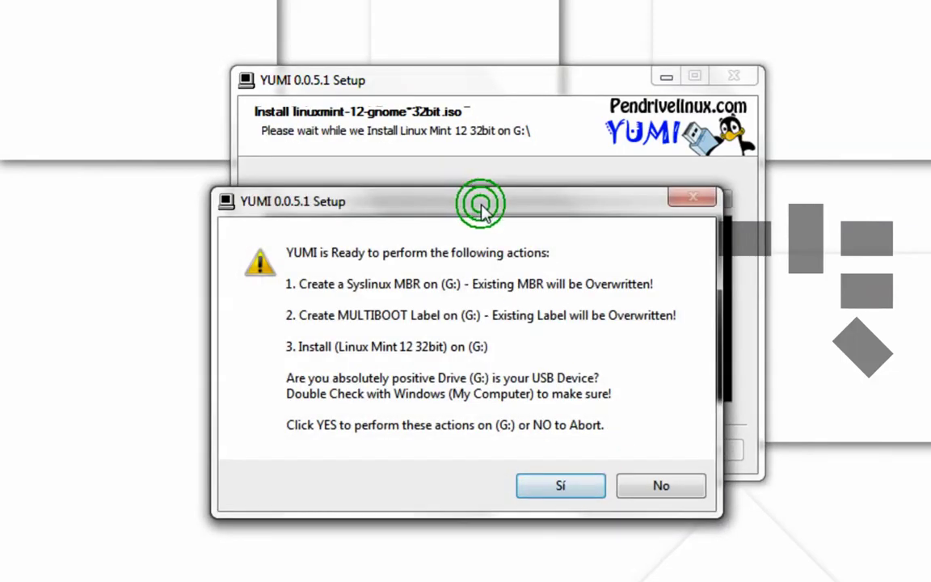
pyautogui.moveTo(480, 205); pyautogui.dragTo(495, 158)
pyautogui.click(420, 344)
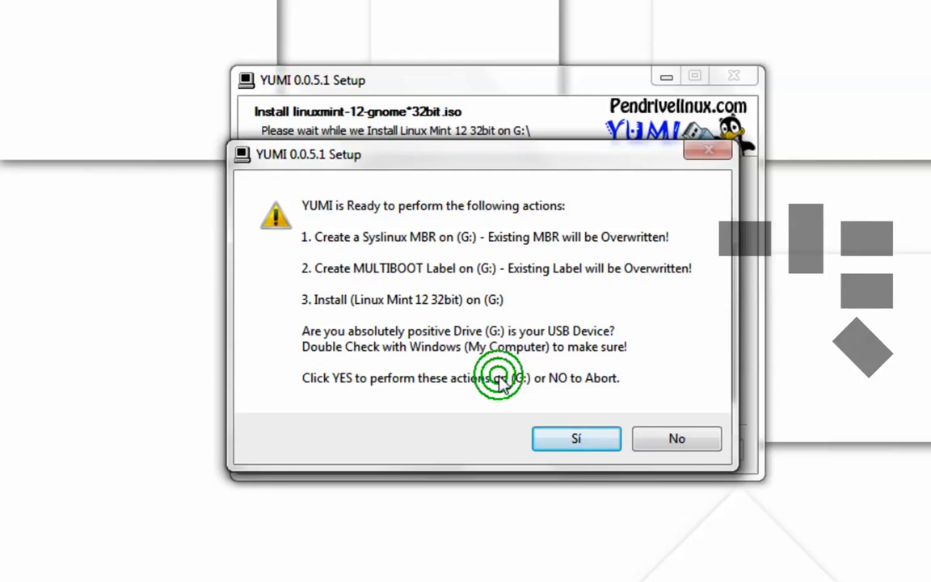
pyautogui.click(575, 441)
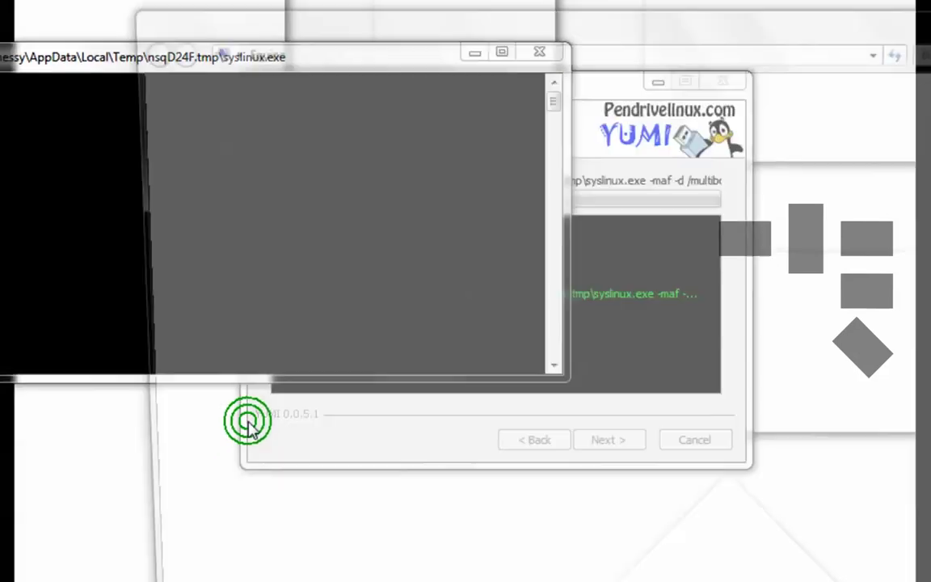
# - Open the computer's drive overview, check removable disk G:, and close the window
pyautogui.press('super+e')
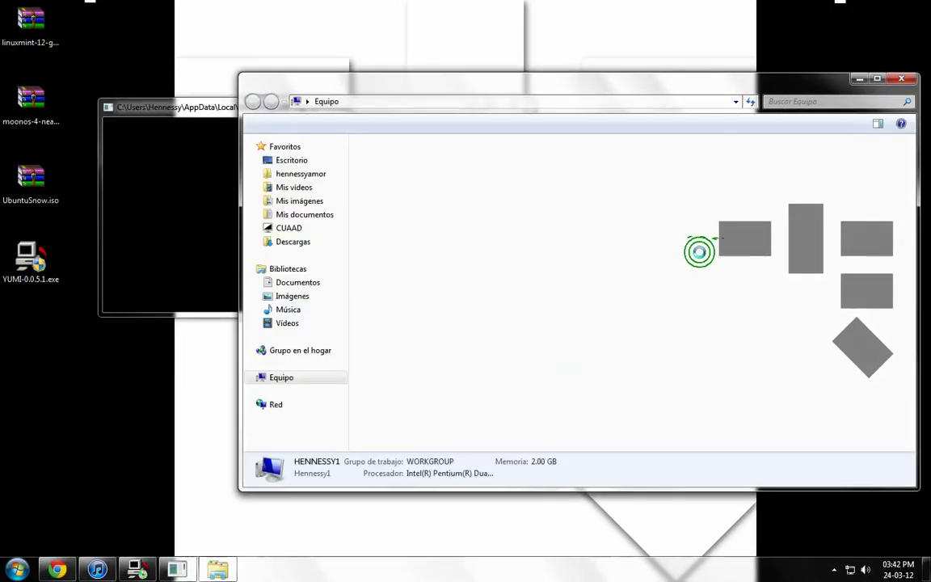
pyautogui.moveTo(630, 74); pyautogui.dragTo(589, 89)
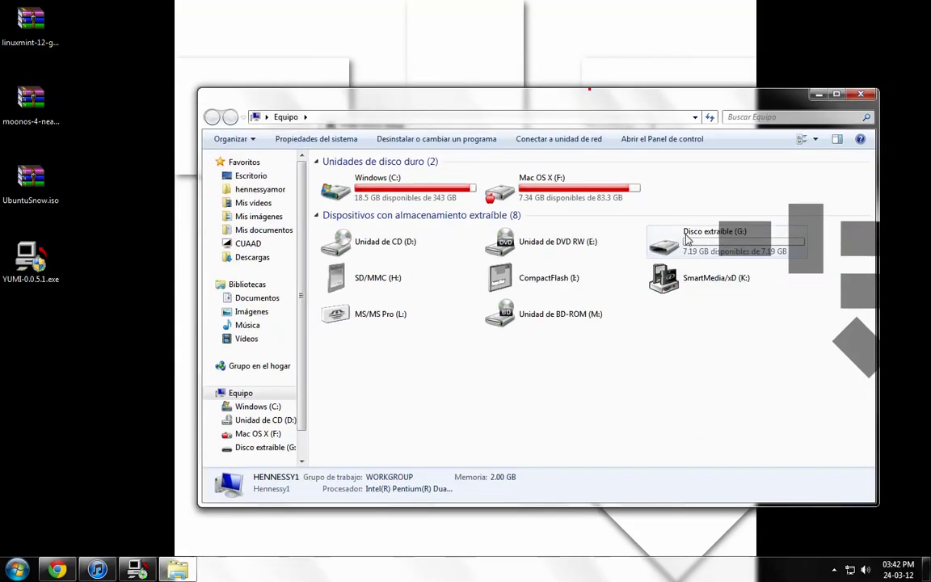
pyautogui.click(686, 239)
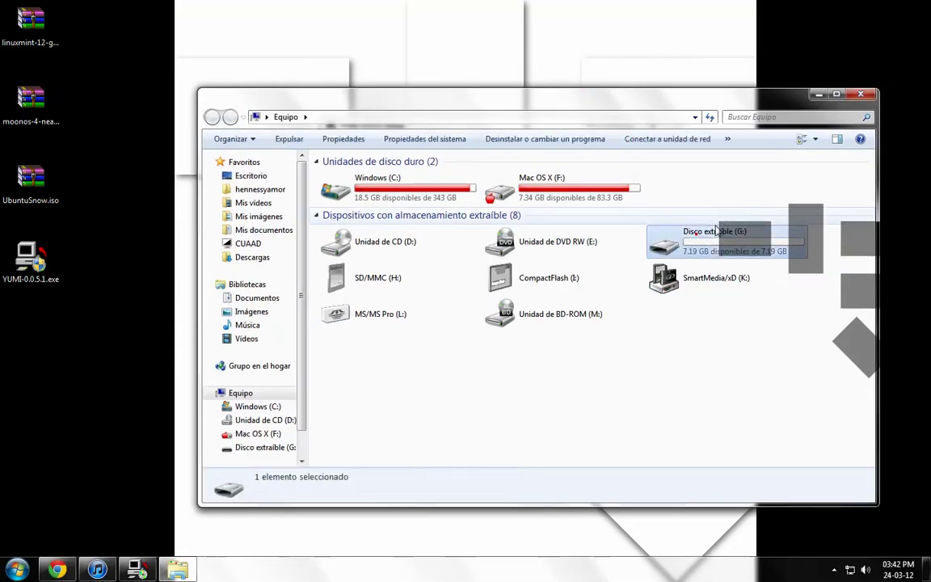
pyautogui.click(861, 97)
# - Move the extraction progress window aside and check the file properties of linuxmint-12-gnome-dvd-32bit.iso on the desktop
pyautogui.click(507, 142)
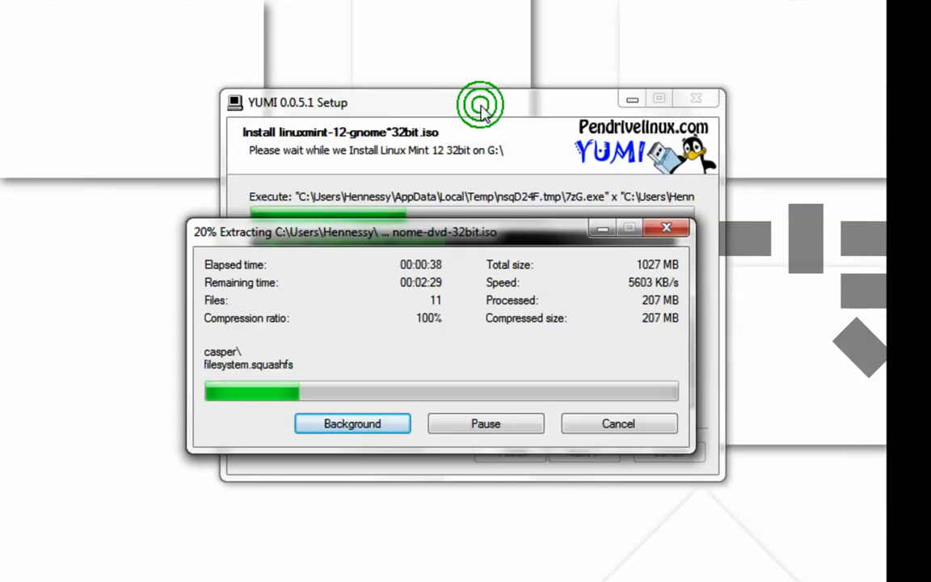
pyautogui.moveTo(509, 234); pyautogui.dragTo(531, 257)
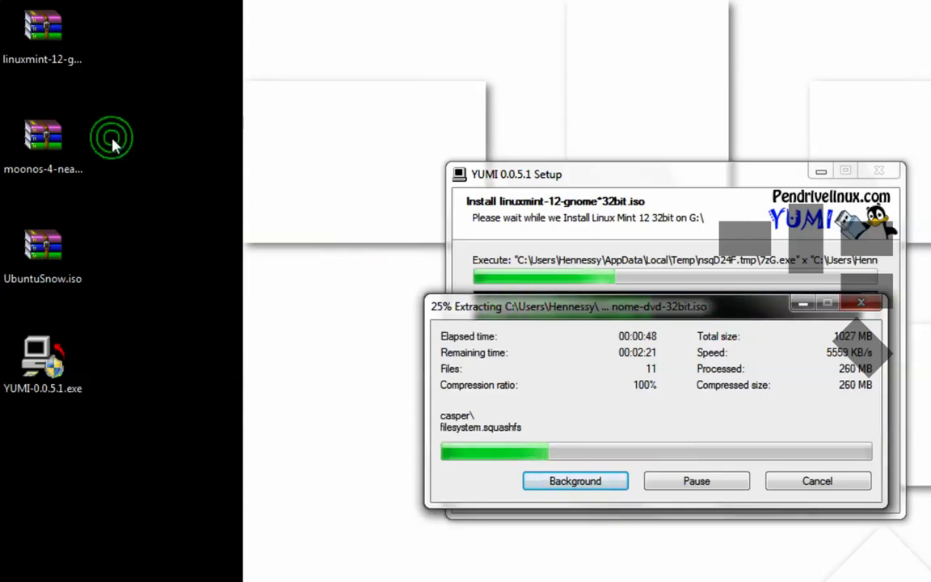
pyautogui.click(50, 58)
pyautogui.rightClick(53, 63)
pyautogui.click(199, 569)
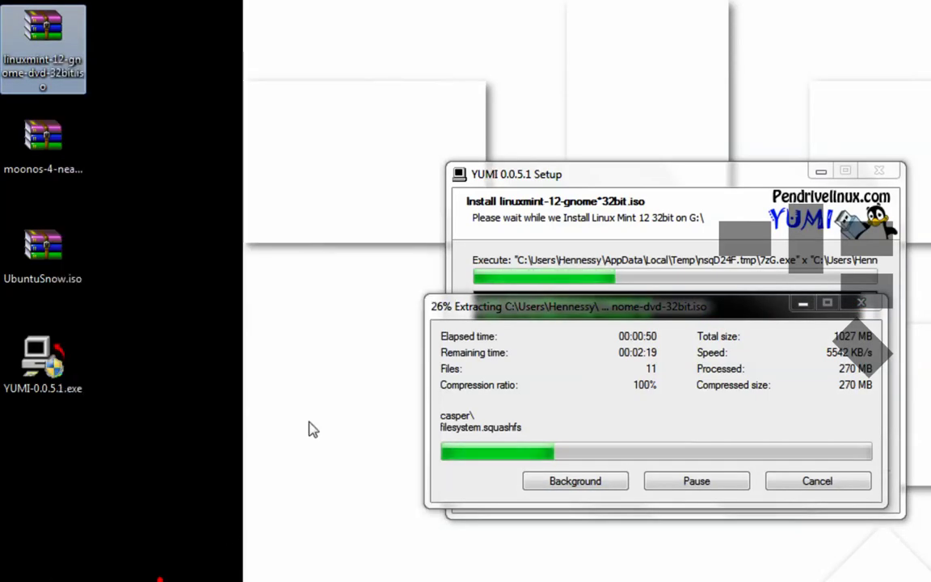
pyautogui.click(327, 432)
pyautogui.click(304, 77)
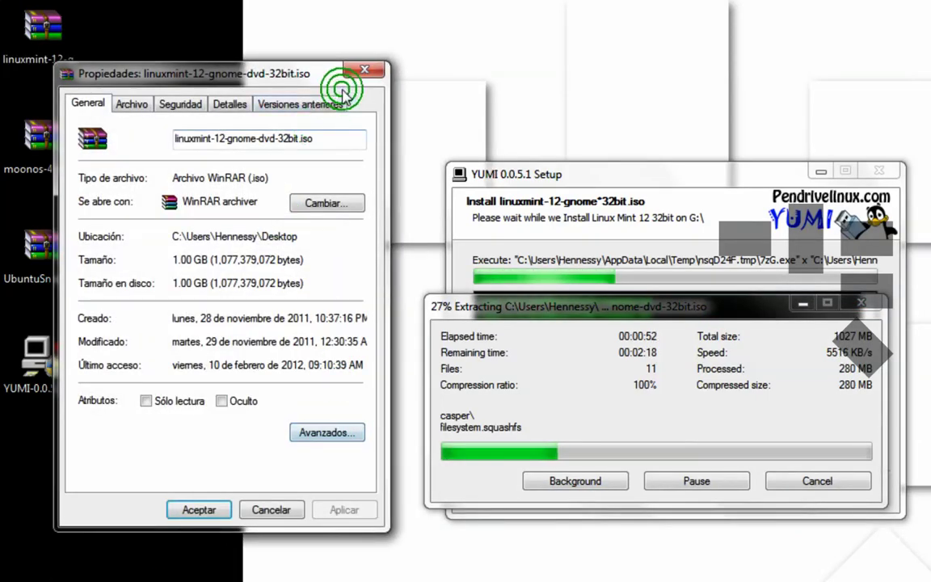
# - Look through the ubuntrickslinux blog's Multisystem en Ubuntu post in Chrome, and switch to the SuperGNSI YouTube videos page
pyautogui.click(224, 211)
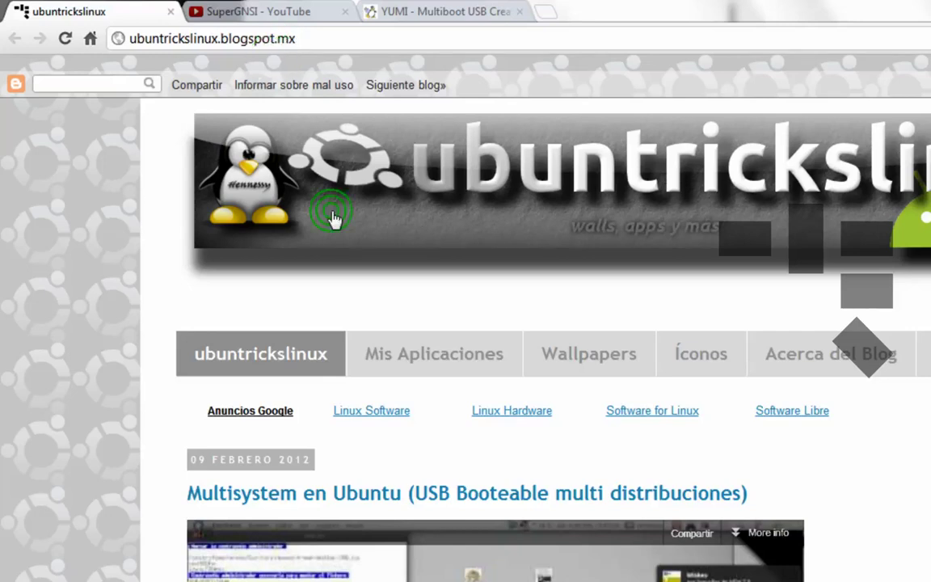
pyautogui.scroll(-1, 89, 514)
pyautogui.scroll(-2, 89, 513)
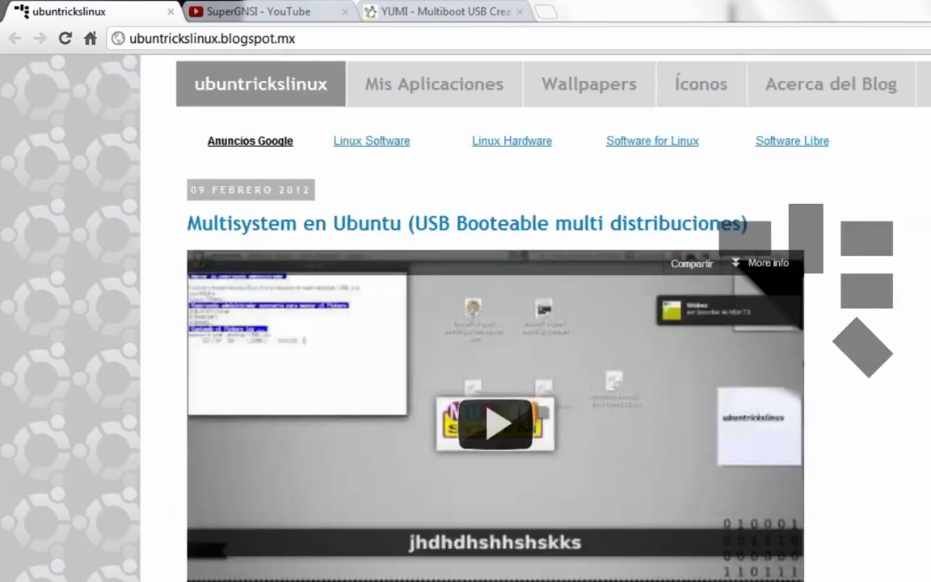
pyautogui.scroll(-3, 89, 514)
pyautogui.scroll(6, 89, 514)
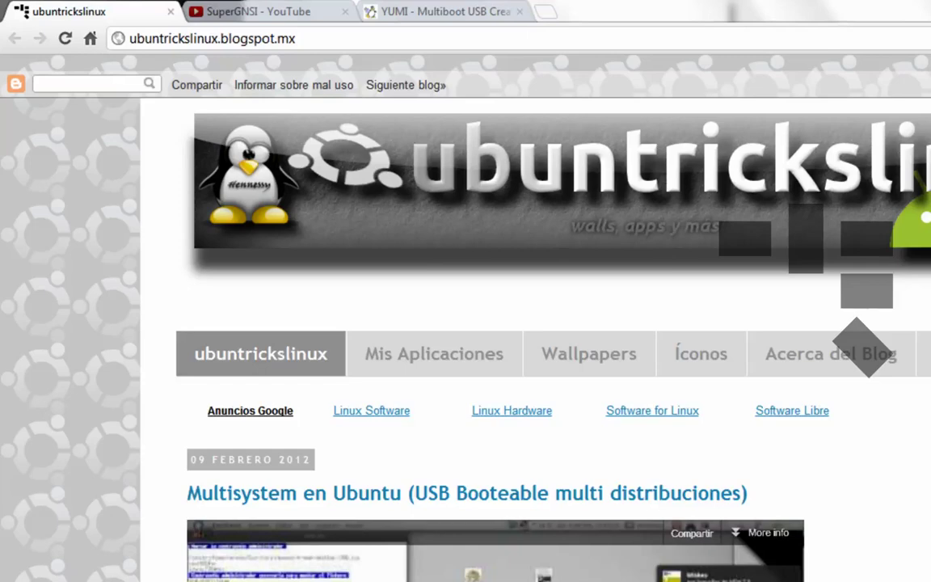
pyautogui.click(474, 254)
pyautogui.click(270, 9)
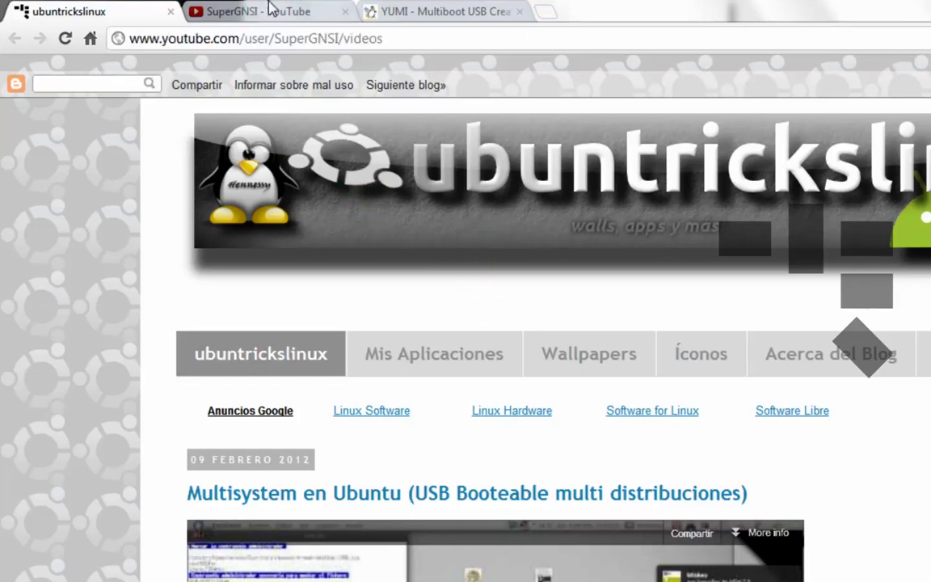
# - Look over the SuperGNSI YouTube videos page and the ubuntrickslinux blog, and return to the YUMI extraction progress
pyautogui.click(135, 327)
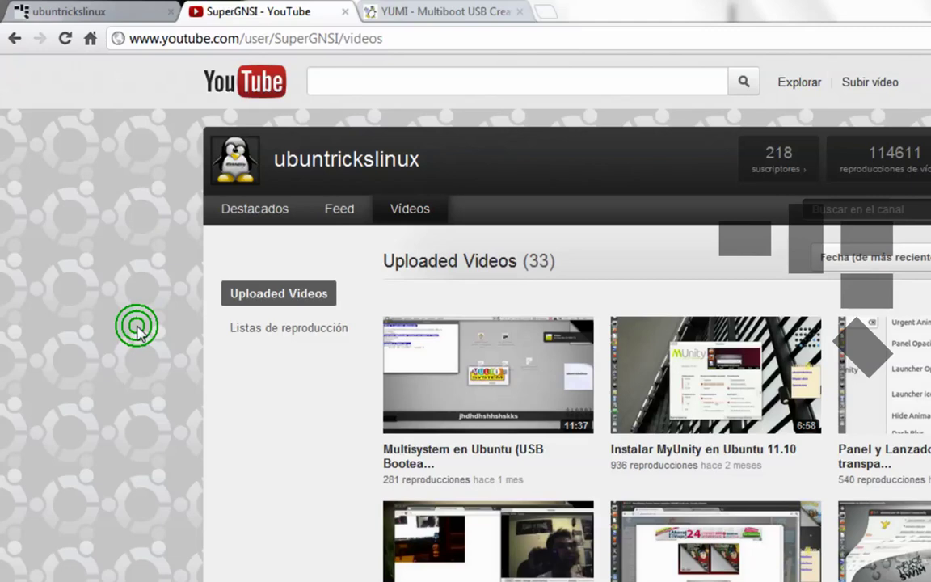
pyautogui.click(80, 12)
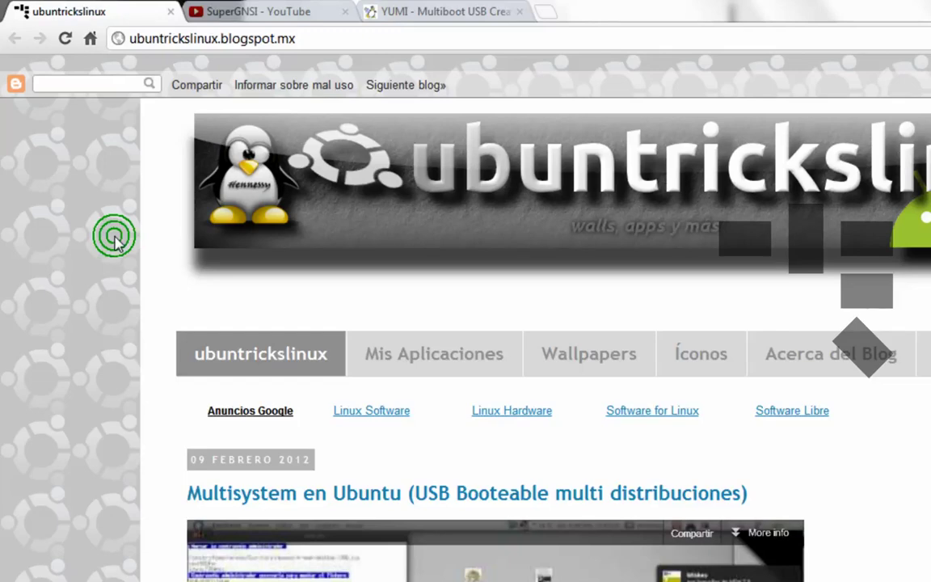
pyautogui.scroll(-2, 108, 434)
pyautogui.scroll(2, 137, 443)
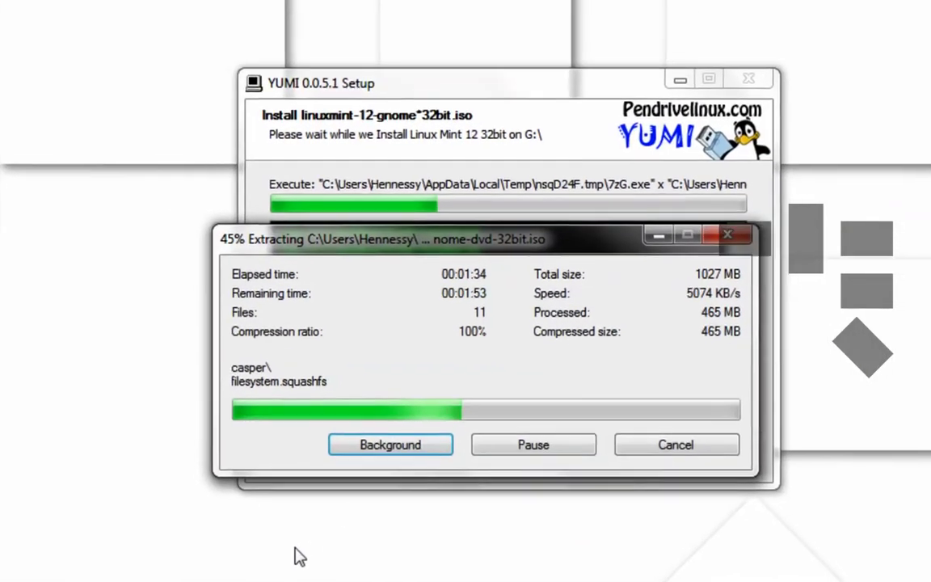
pyautogui.click(270, 515)
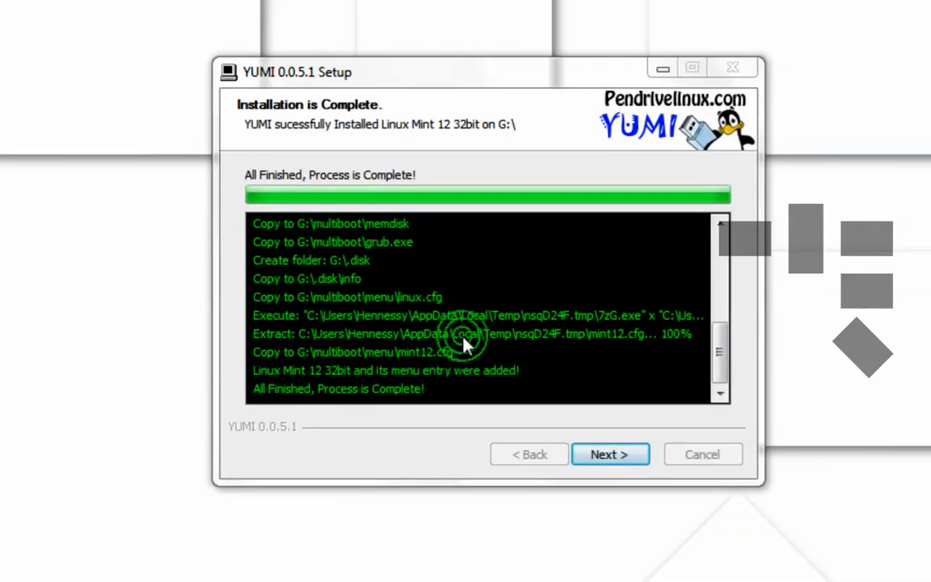
# - Finish the Linux Mint 12 installation by agreeing to add more distributions, and select G:\ as the USB device
pyautogui.click(599, 454)
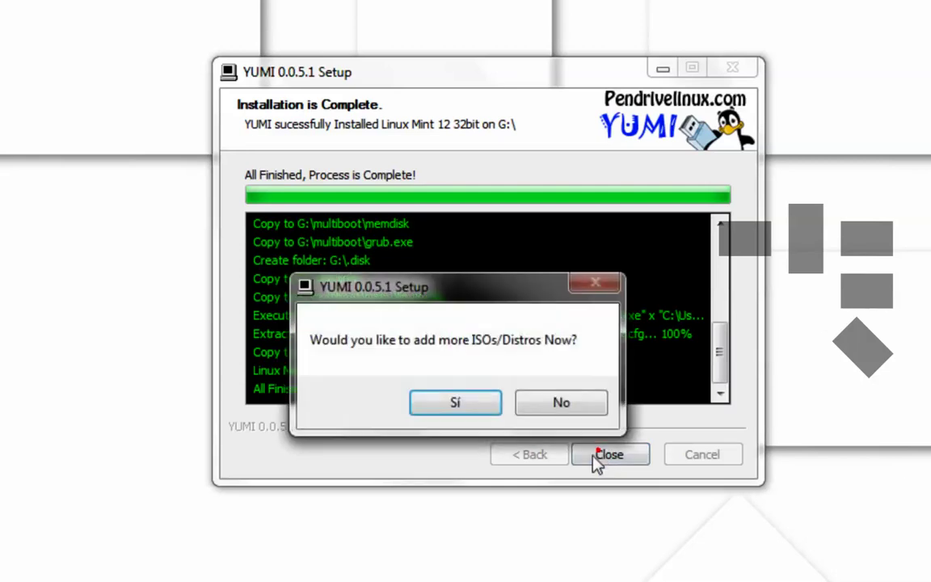
pyautogui.click(425, 395)
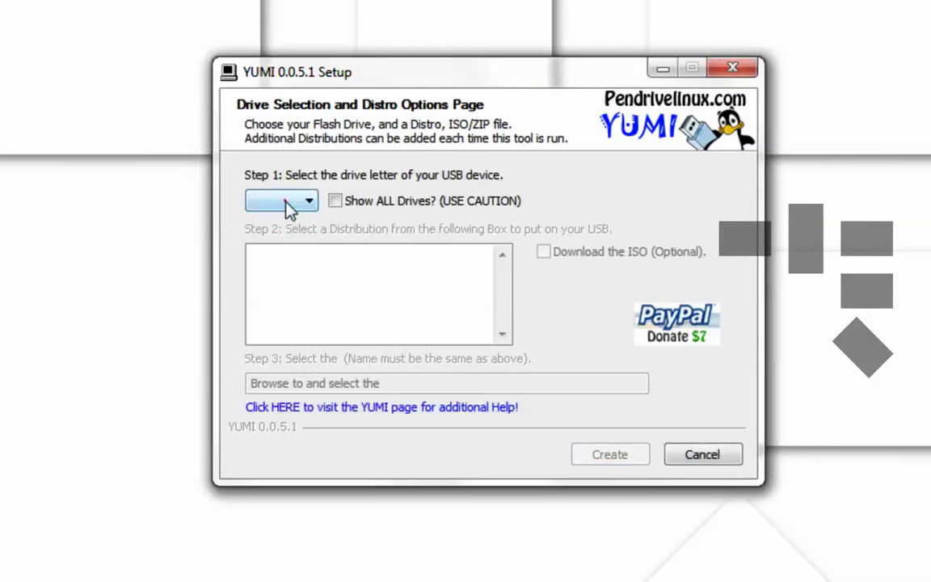
pyautogui.click(289, 208)
pyautogui.click(288, 216)
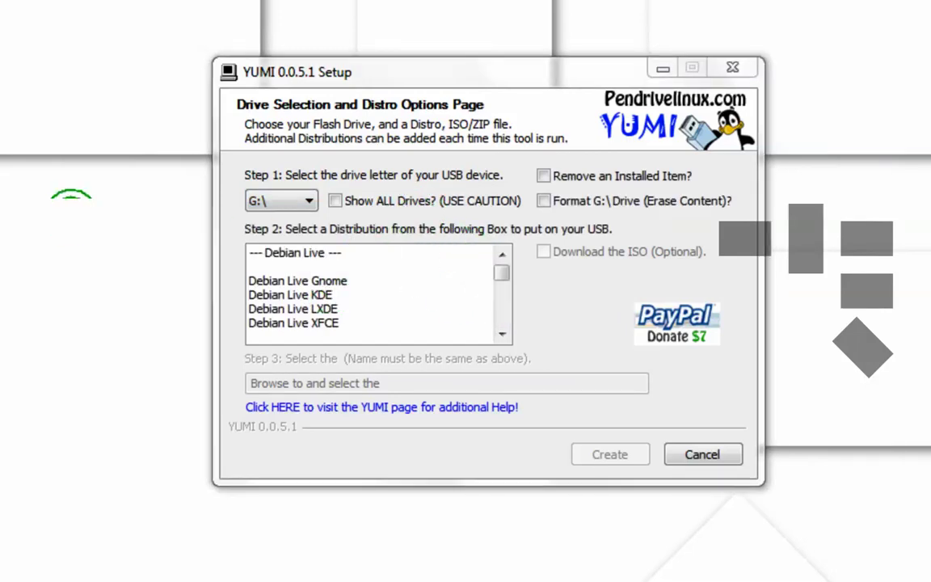
# - Choose Try an Unlisted ISO as the distribution and load moonos-4-neak-desktop-i386.iso from the desktop as its image
pyautogui.moveTo(498, 279); pyautogui.dragTo(505, 341)
pyautogui.click(314, 324)
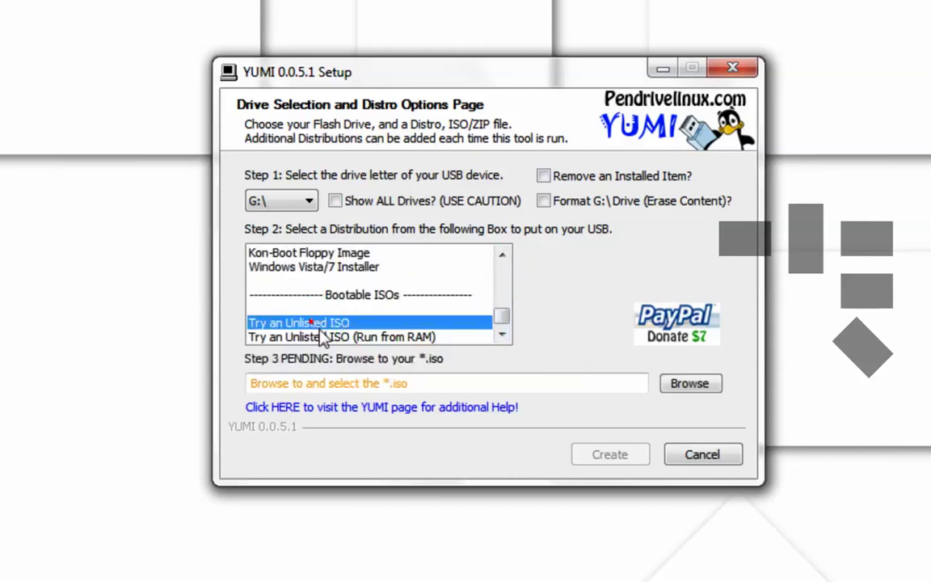
pyautogui.click(336, 321)
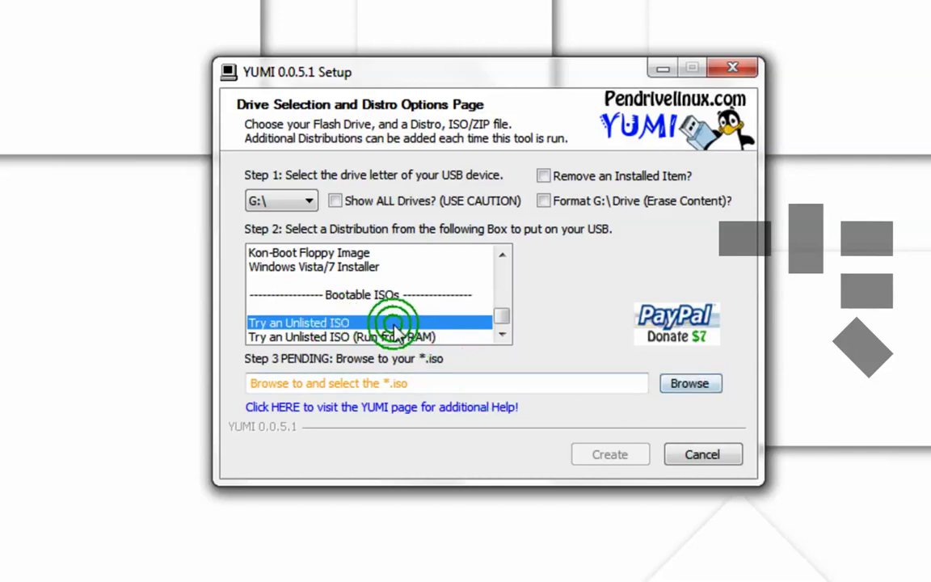
pyautogui.click(691, 383)
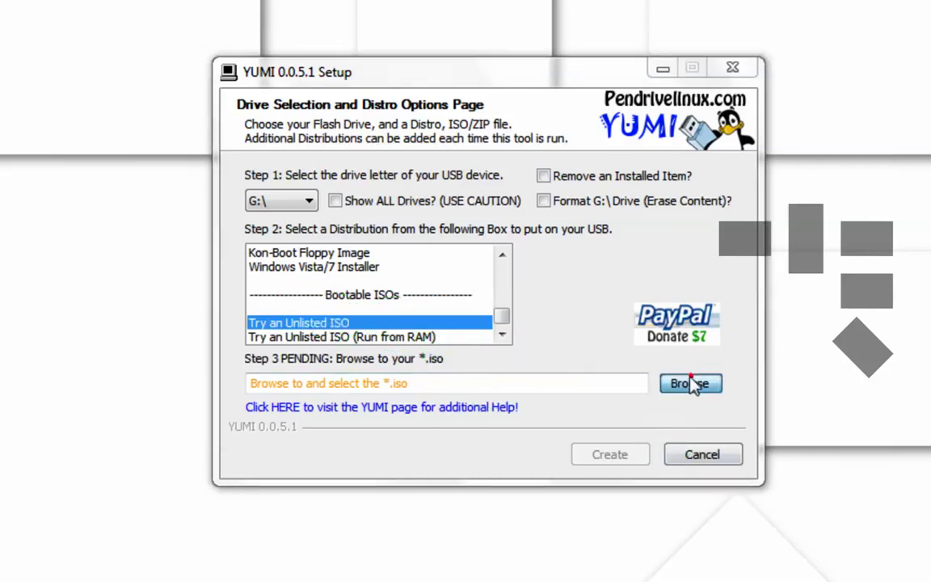
pyautogui.click(747, 385)
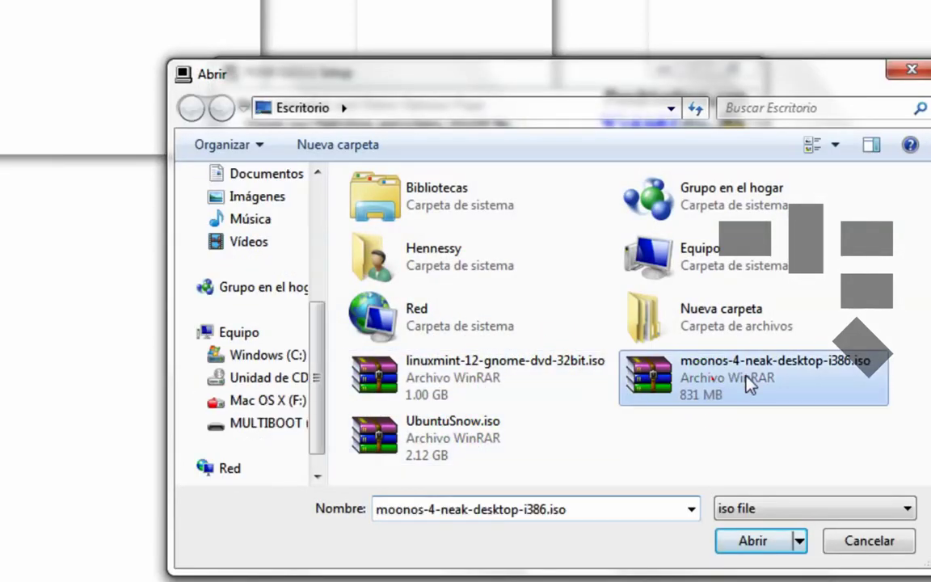
pyautogui.moveTo(656, 75); pyautogui.dragTo(540, 75)
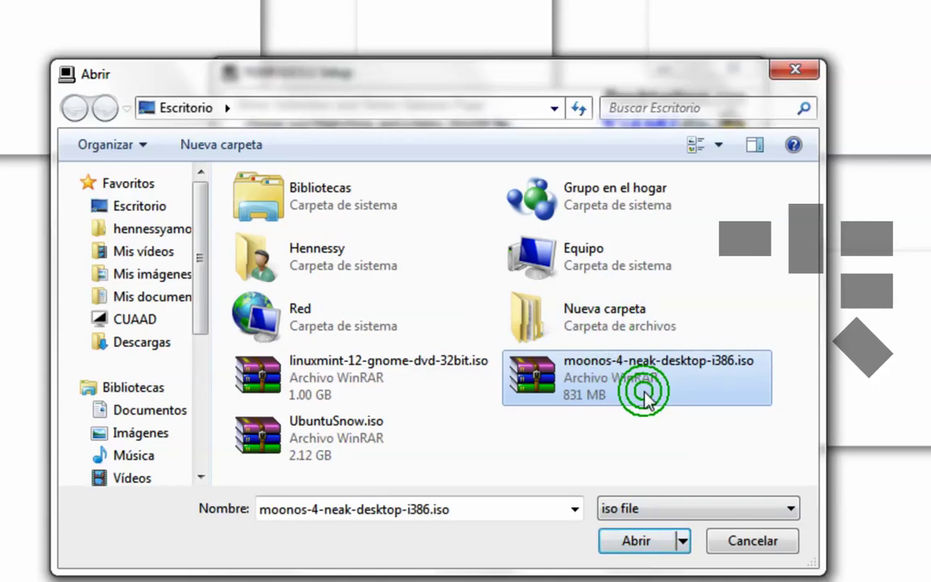
pyautogui.click(614, 543)
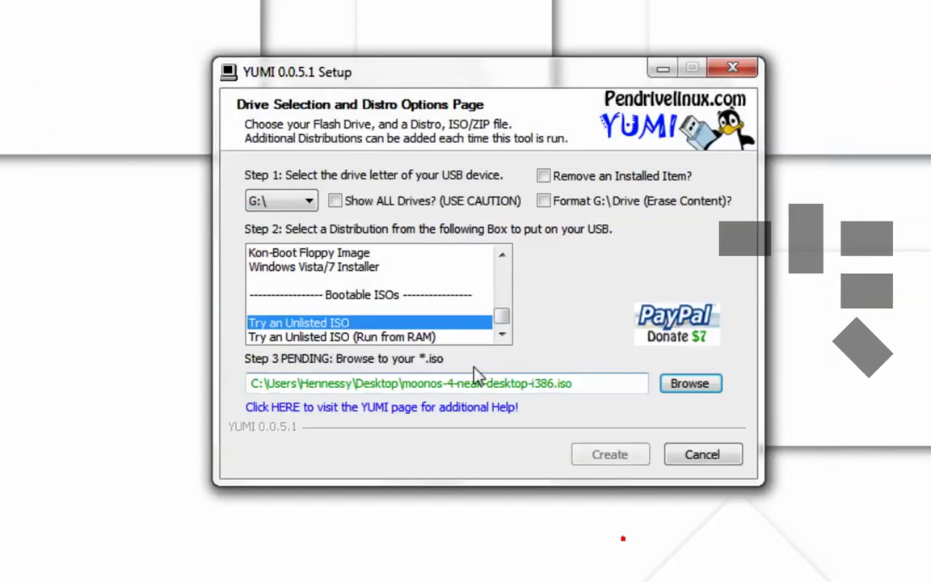
# - Start adding the moonOS ISO to G: and arrange the copy progress window beside the YUMI window
pyautogui.click(610, 457)
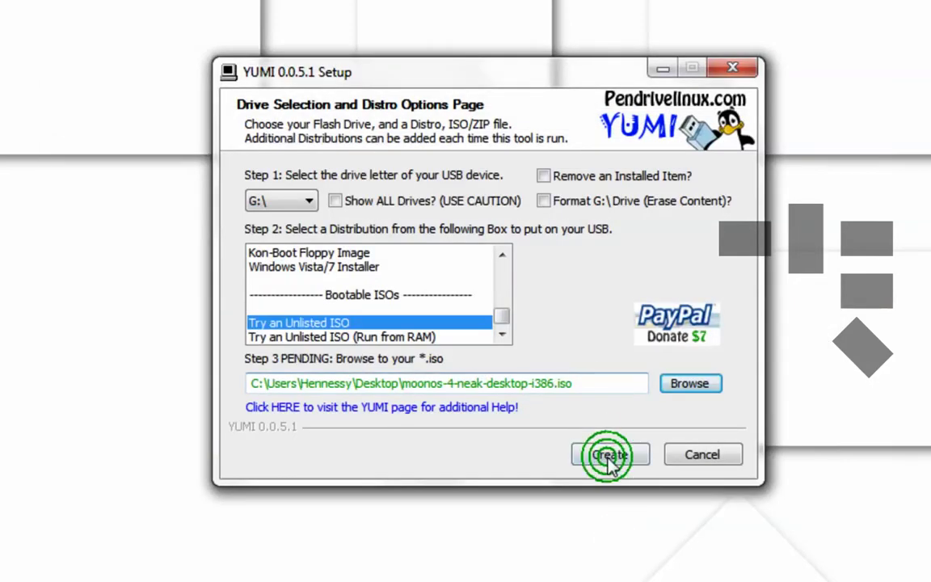
pyautogui.click(607, 460)
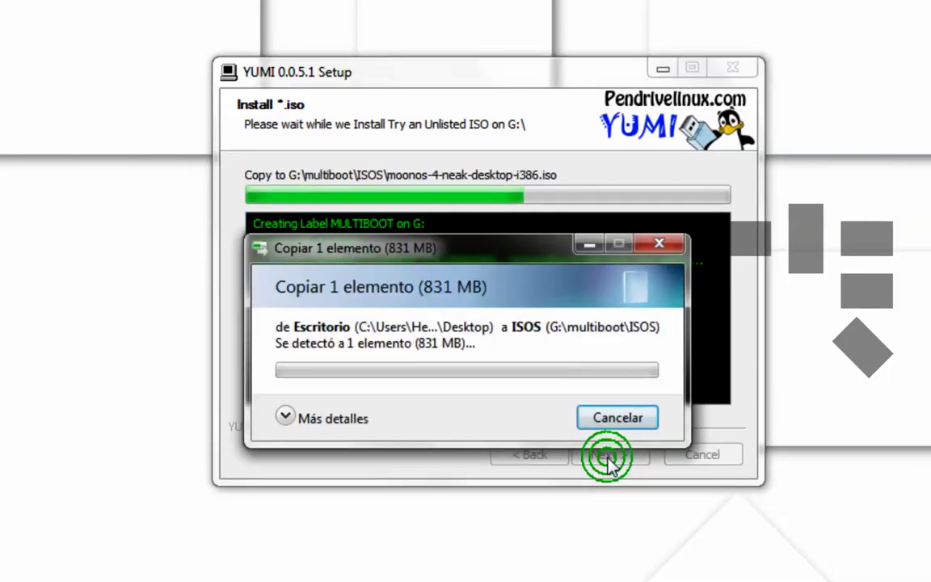
pyautogui.moveTo(442, 248); pyautogui.dragTo(928, 264)
pyautogui.moveTo(546, 66); pyautogui.dragTo(284, 57)
pyautogui.moveTo(812, 247); pyautogui.dragTo(737, 220)
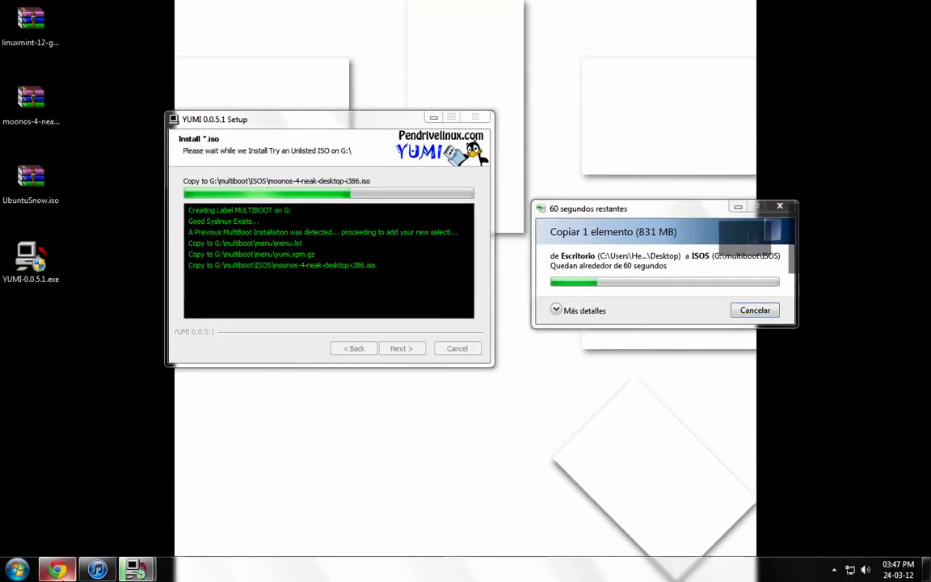
# - Switch to Chrome to look over the ubuntrickslinux blog and SuperGNSI's YouTube videos, and return to the copy progress
pyautogui.click(53, 569)
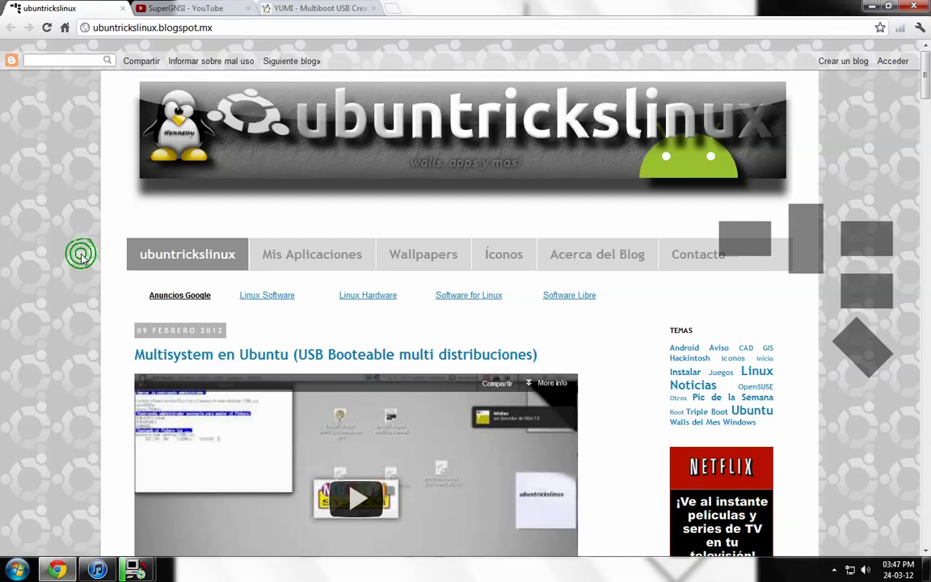
pyautogui.click(237, 7)
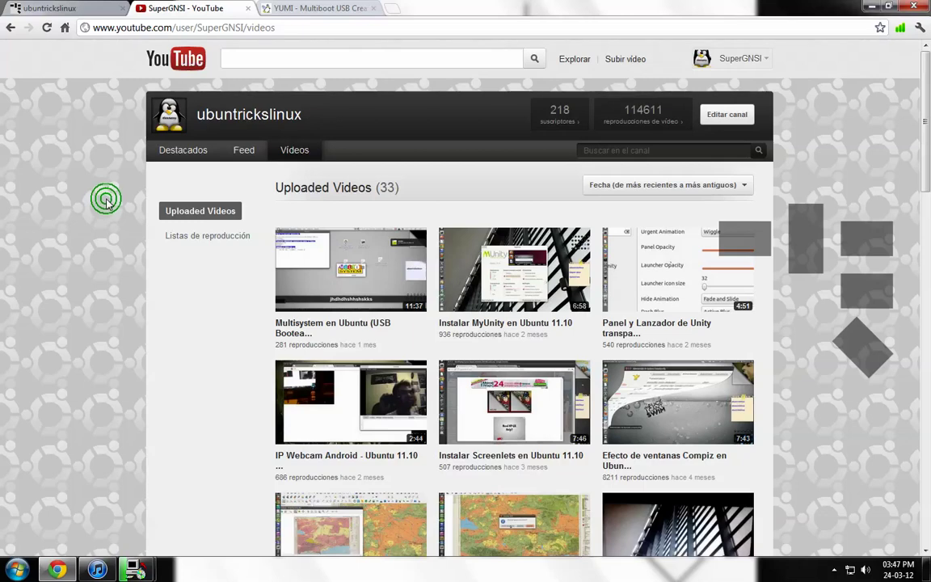
pyautogui.click(65, 8)
pyautogui.click(112, 143)
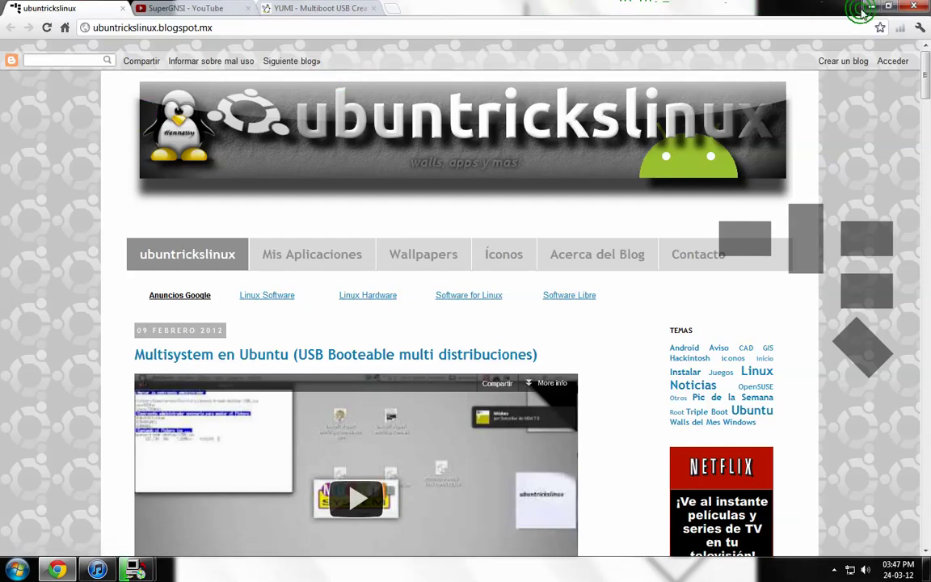
pyautogui.click(870, 8)
pyautogui.moveTo(638, 213); pyautogui.dragTo(685, 214)
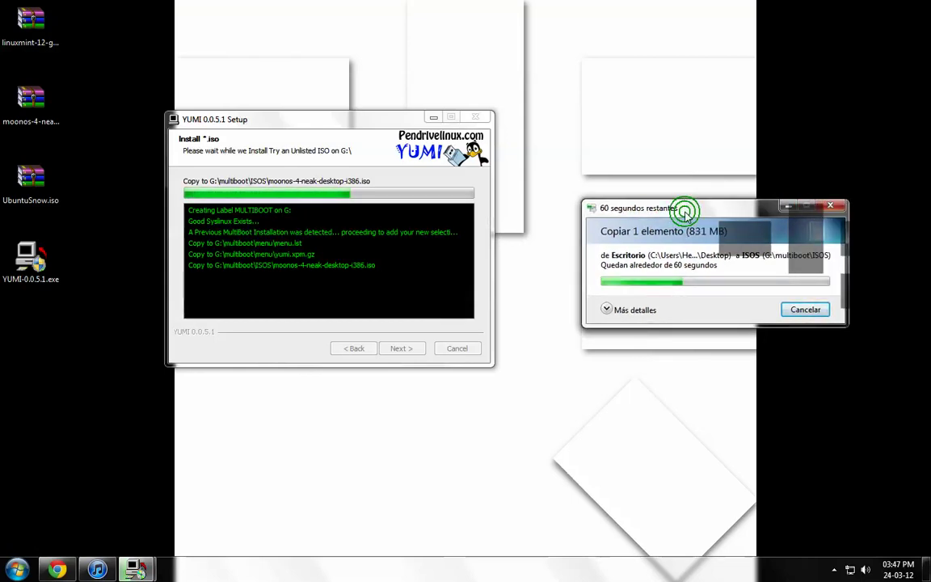
pyautogui.click(71, 565)
pyautogui.click(90, 360)
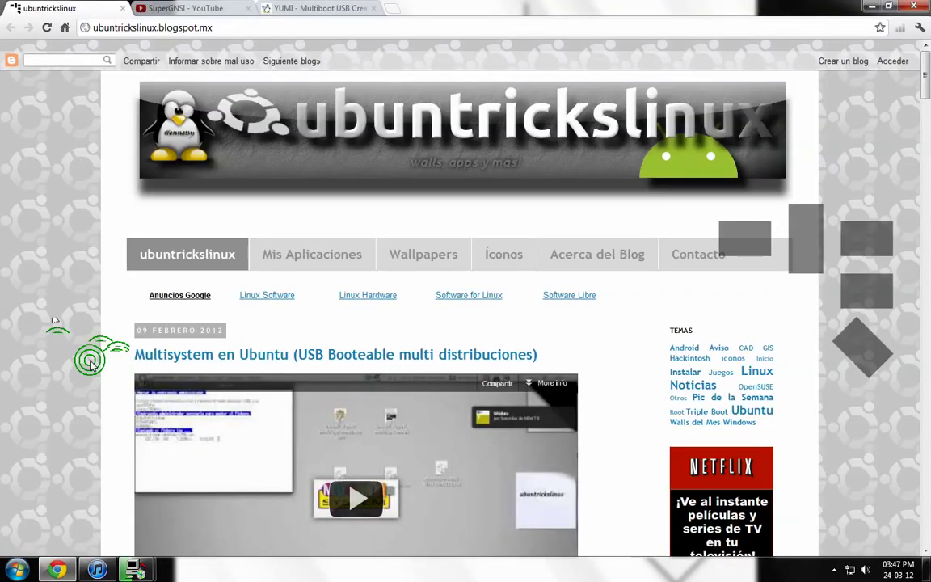
pyautogui.click(823, 8)
pyautogui.click(870, 8)
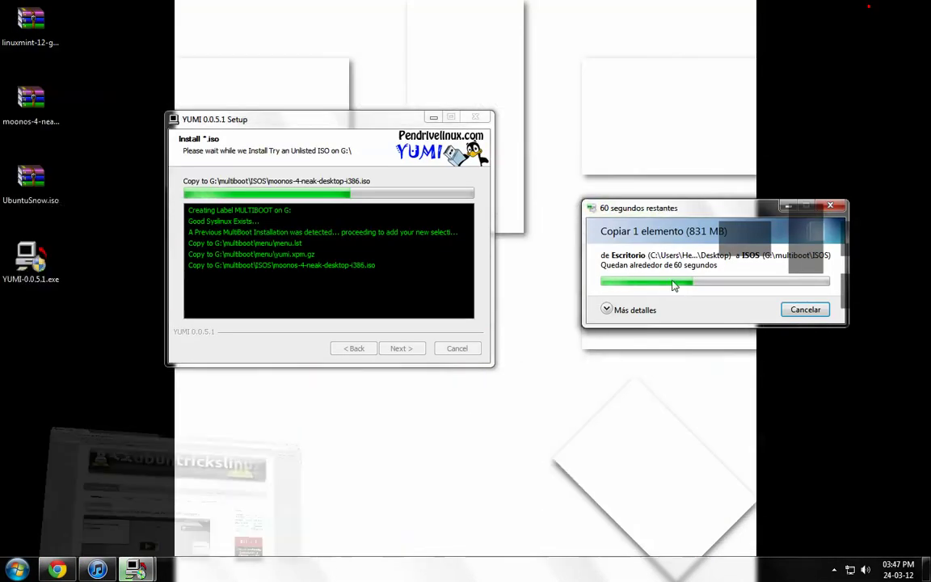
# - Expand the details of the moonOS ISO copy and shift its progress window closer to YUMI
pyautogui.click(633, 401)
pyautogui.click(600, 356)
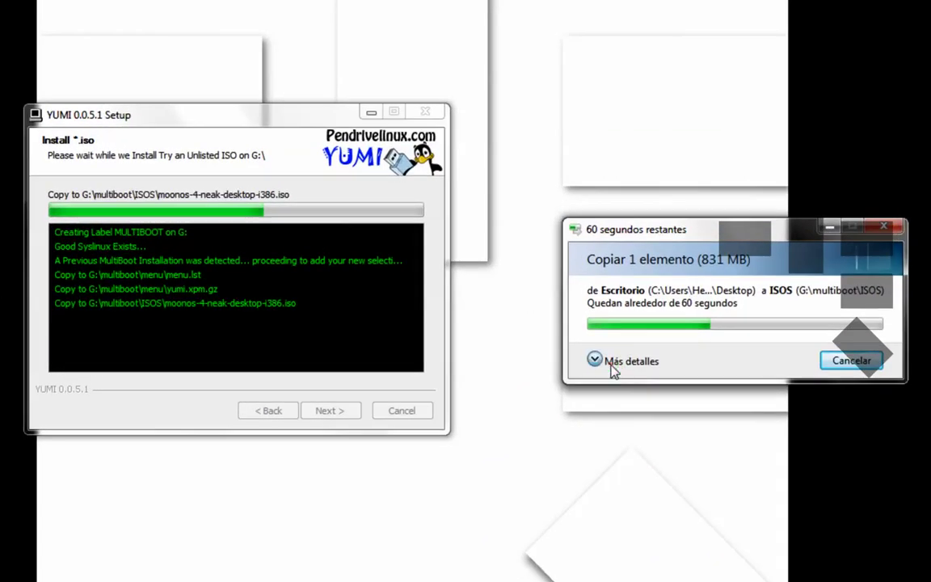
pyautogui.moveTo(697, 235); pyautogui.dragTo(677, 210)
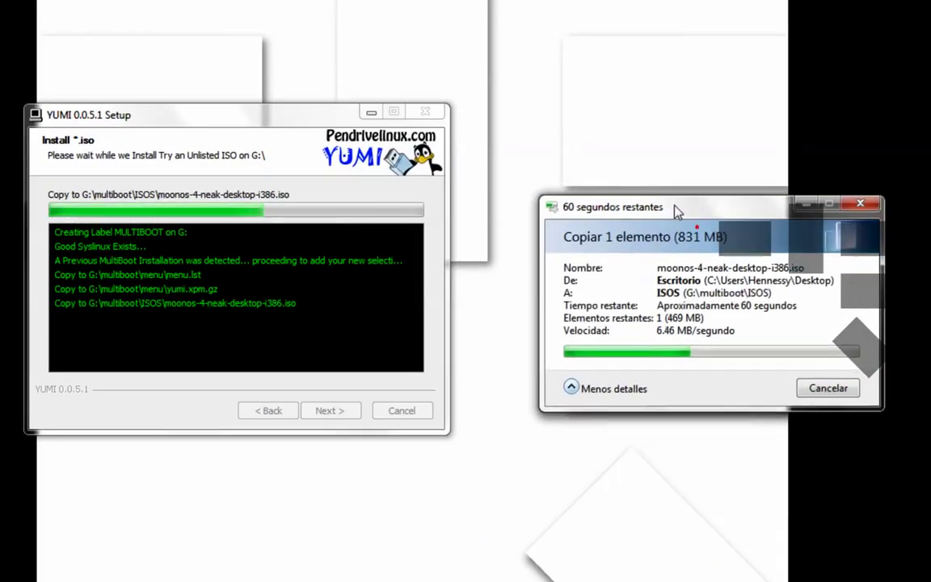
pyautogui.click(676, 209)
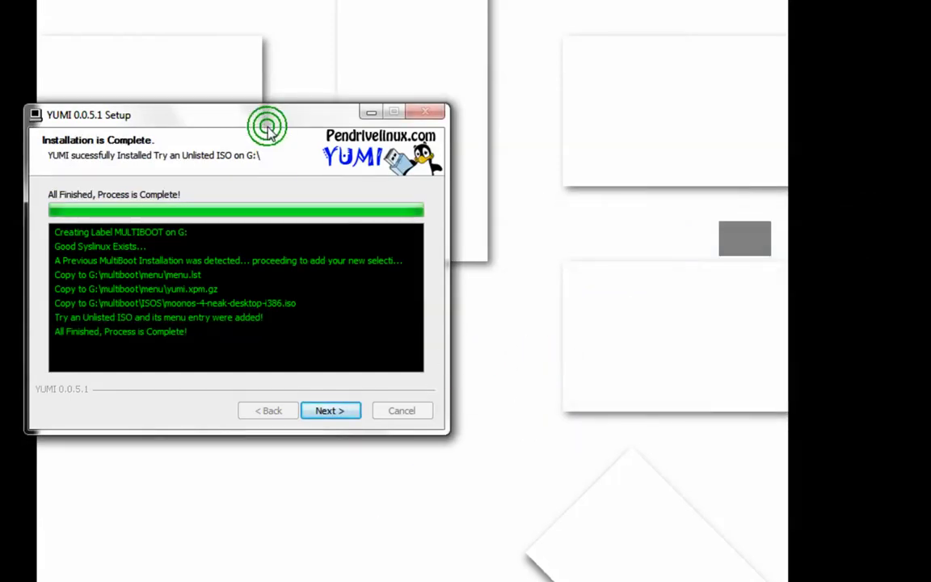
# - Finish the moonOS installation, decline adding more distributions, and close YUMI
pyautogui.moveTo(268, 130); pyautogui.dragTo(427, 147)
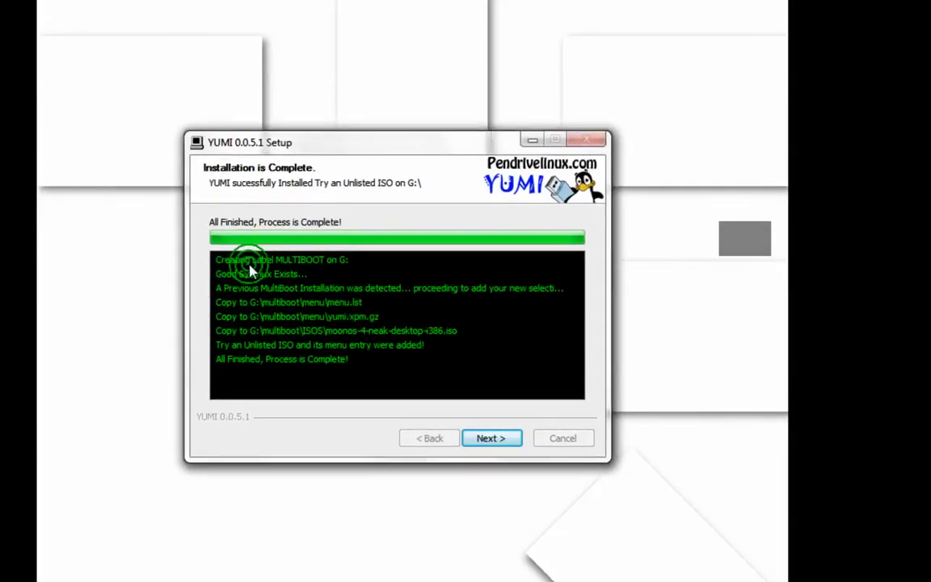
pyautogui.click(491, 438)
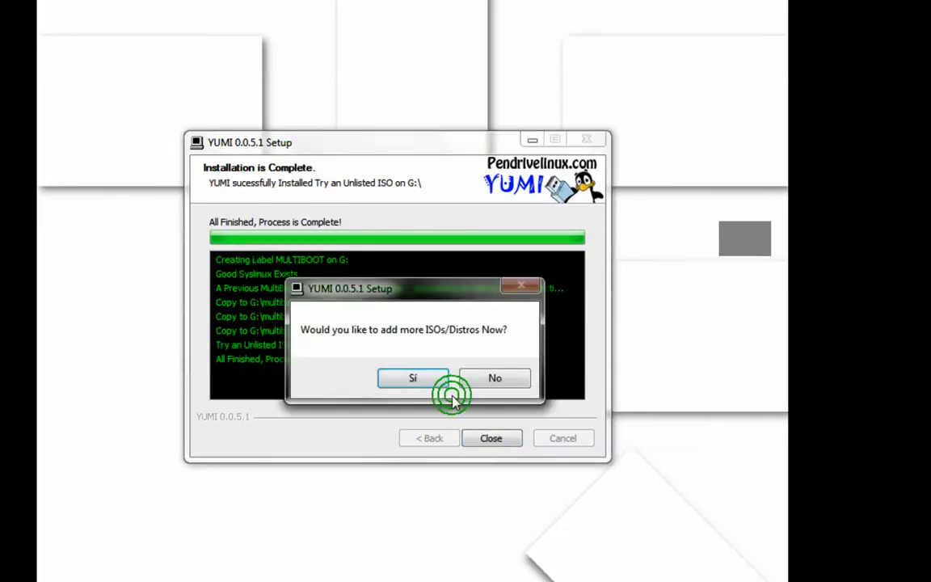
pyautogui.moveTo(386, 290); pyautogui.dragTo(457, 307)
pyautogui.click(541, 376)
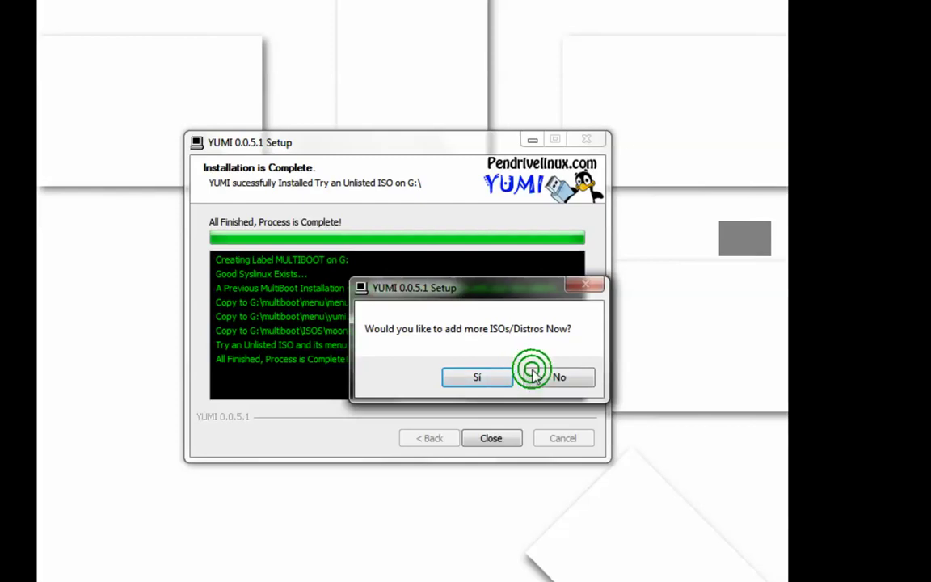
pyautogui.click(488, 437)
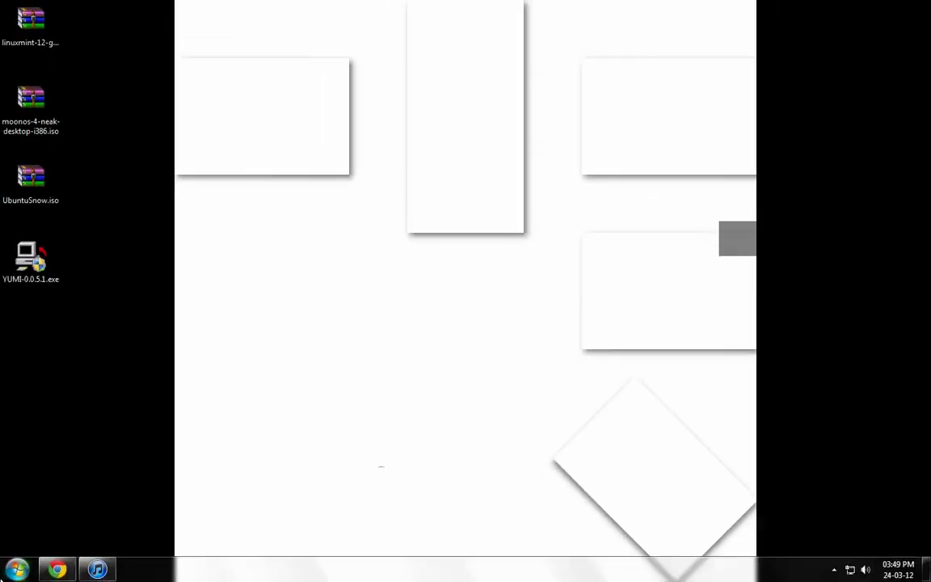
# - Open the computer's drive overview, check the MULTIBOOT (G:) drive, and open its .disk folder
pyautogui.press('super')
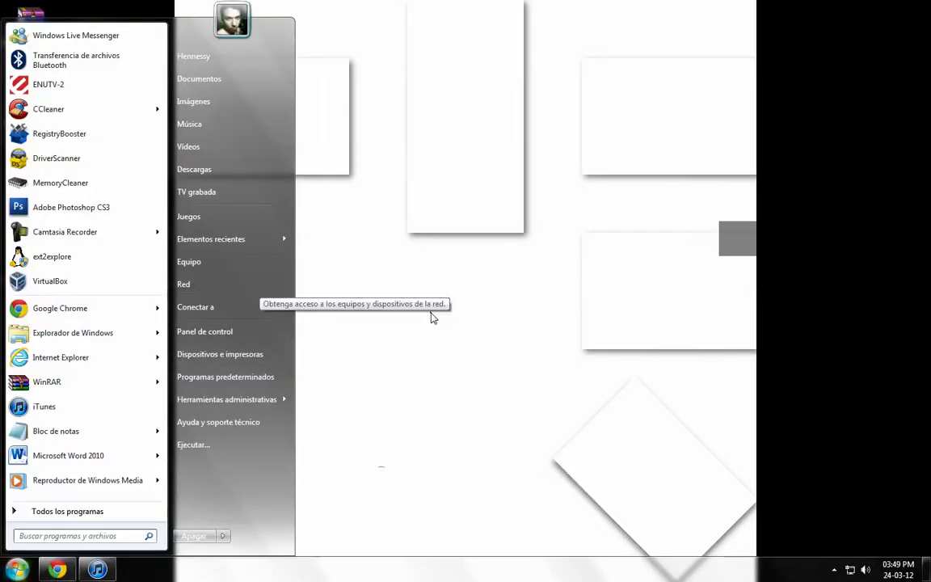
pyautogui.click(431, 316)
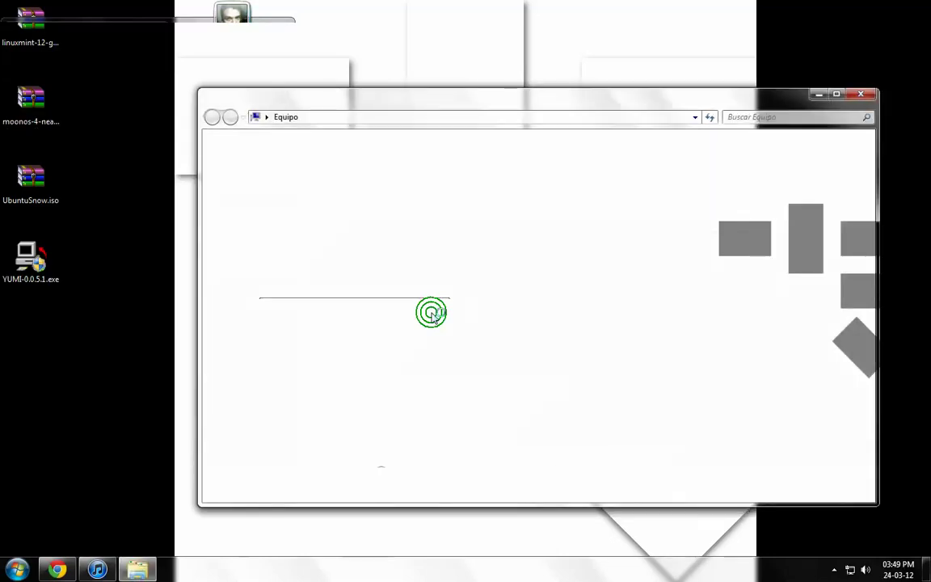
pyautogui.moveTo(580, 116); pyautogui.dragTo(536, 114)
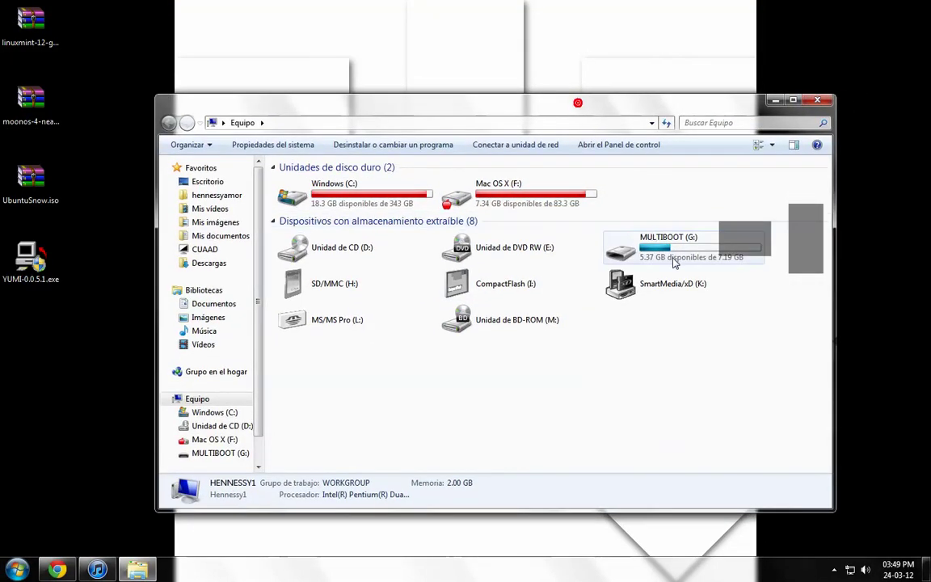
pyautogui.click(677, 252)
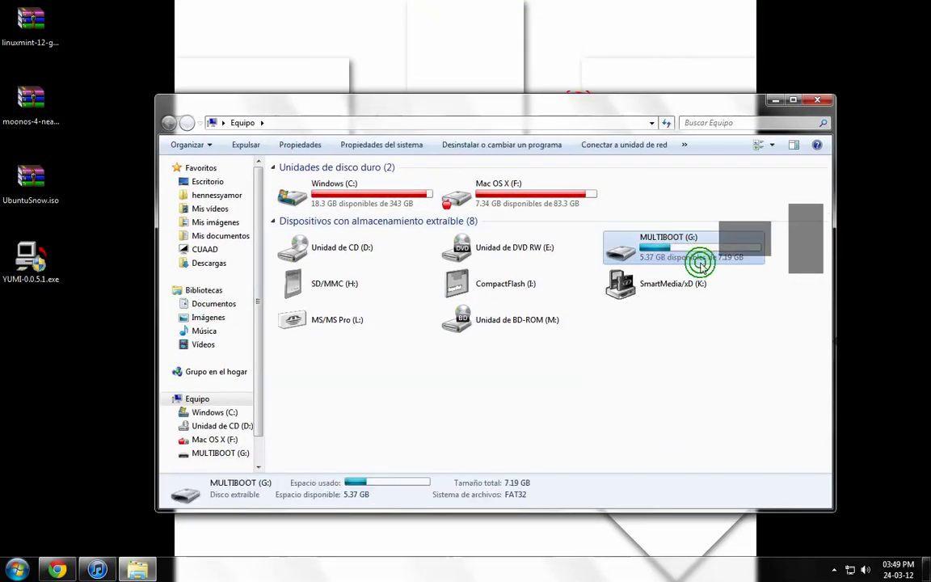
pyautogui.doubleClick(700, 261)
pyautogui.click(325, 184)
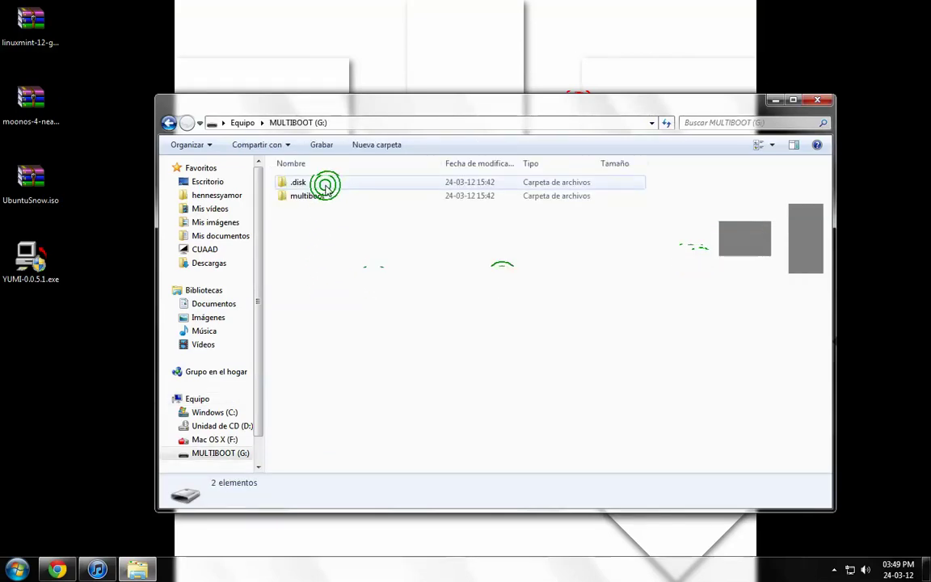
pyautogui.doubleClick(326, 185)
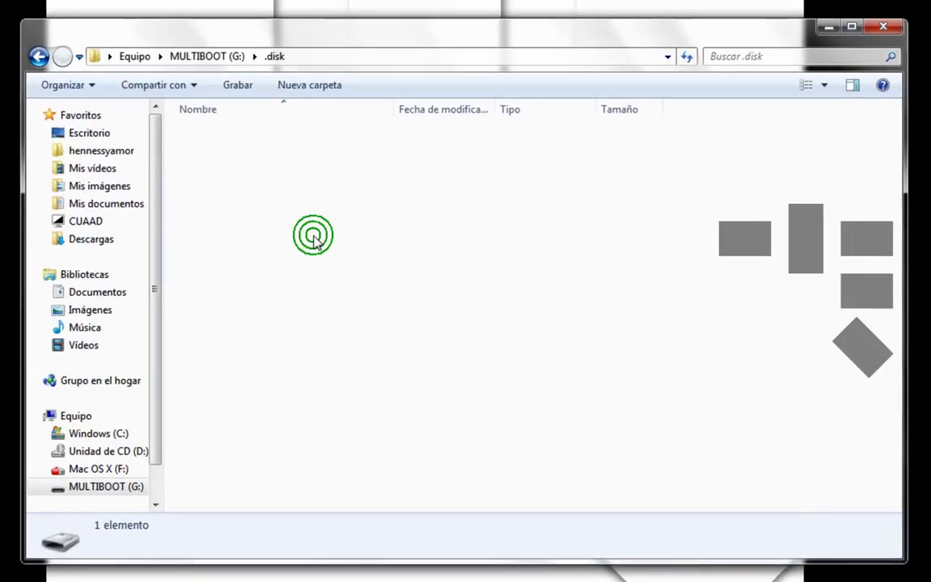
# - Open the multiboot folder on the G: drive and check the moonOS ISO in its ISOS folder
pyautogui.press('BackSpace')
pyautogui.press('Down')
pyautogui.press('Return')
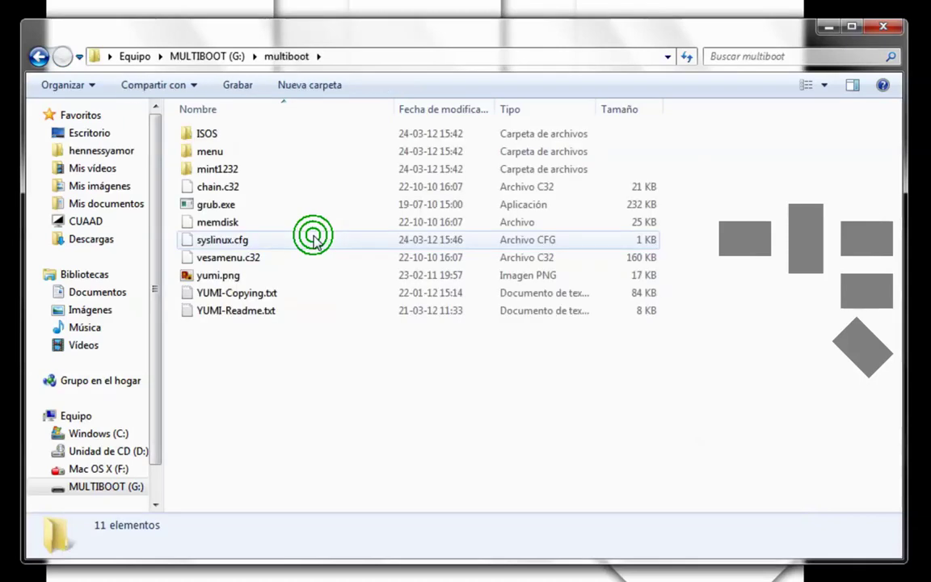
pyautogui.doubleClick(237, 141)
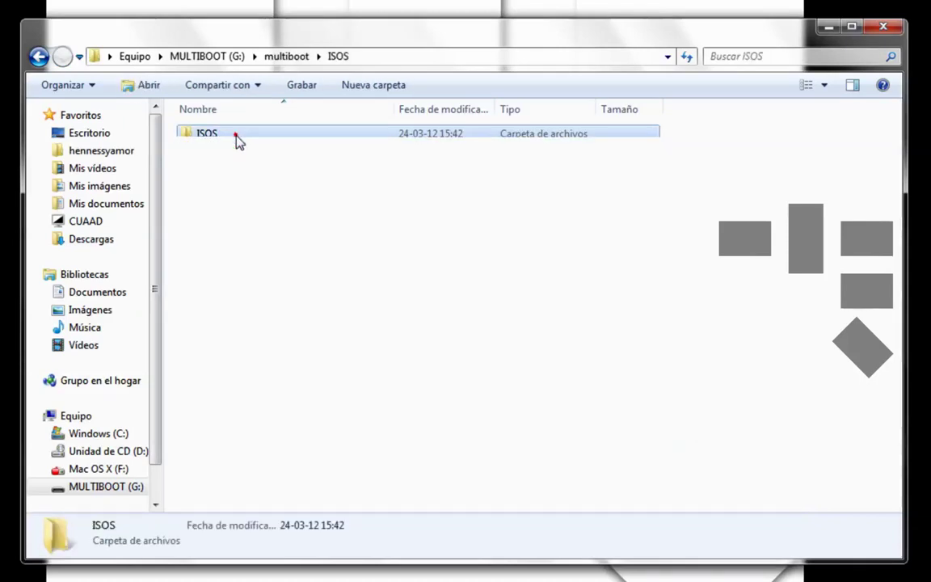
pyautogui.click(303, 137)
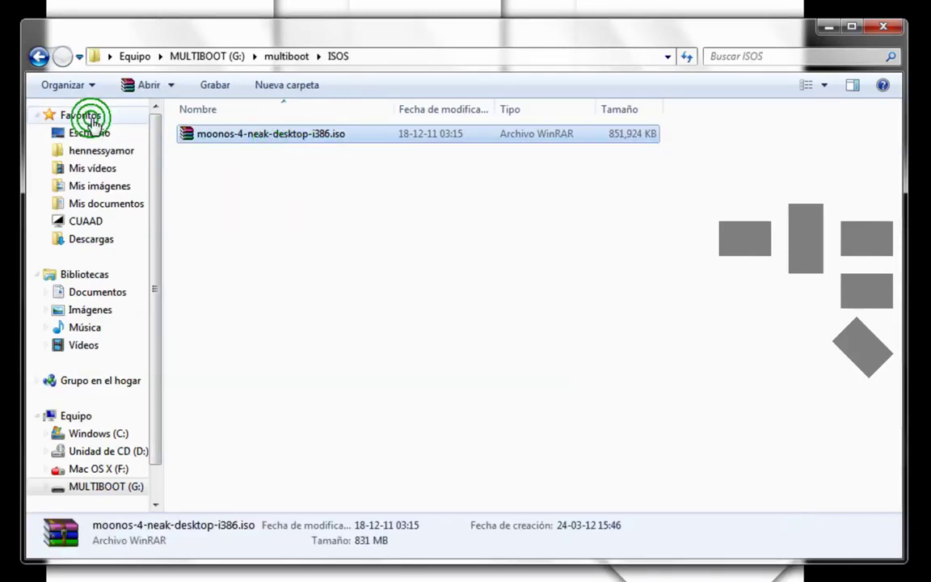
# - Go back to the multiboot folder, look into its menu folder, and return
pyautogui.click(37, 56)
pyautogui.click(240, 154)
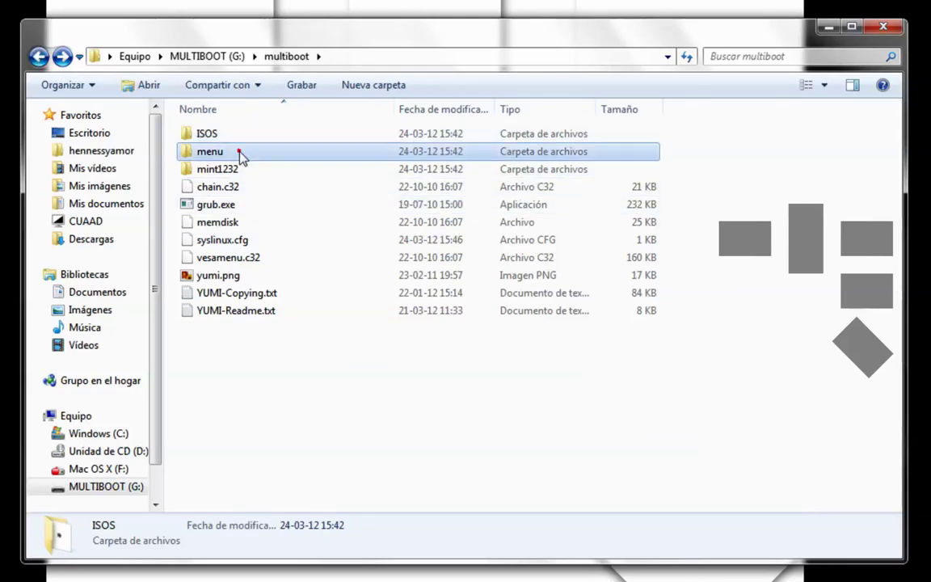
pyautogui.doubleClick(240, 154)
pyautogui.press('BackSpace')
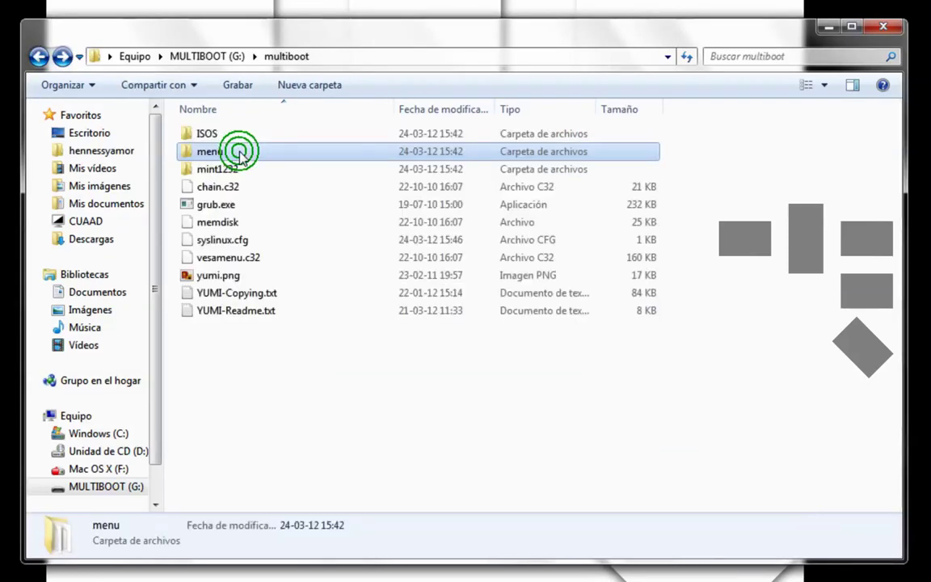
# - Inspect the Linux Mint files in the mint1232 folder and return to the multiboot folder's file list
pyautogui.press('Down')
pyautogui.press('Return')
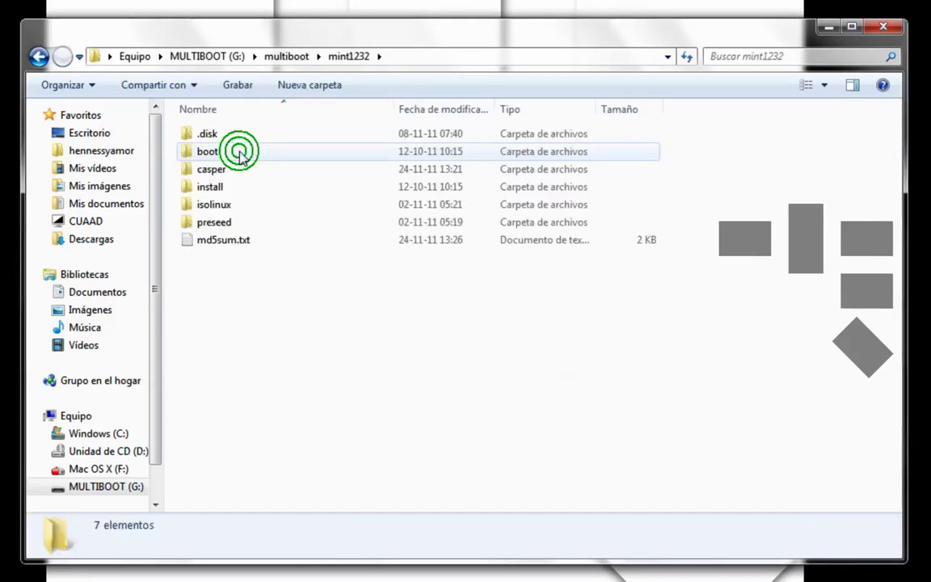
pyautogui.click(289, 167)
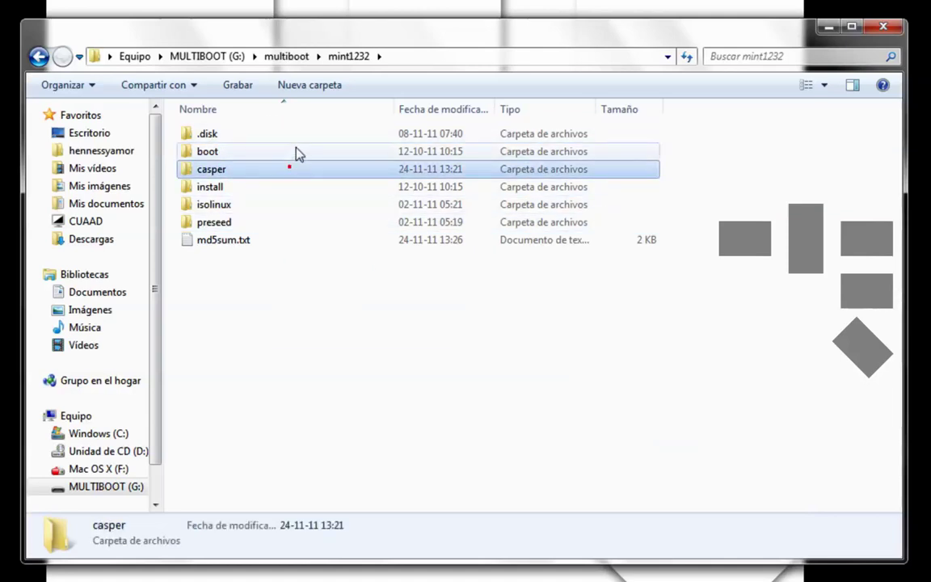
pyautogui.click(297, 153)
pyautogui.press('BackSpace')
pyautogui.click(415, 402)
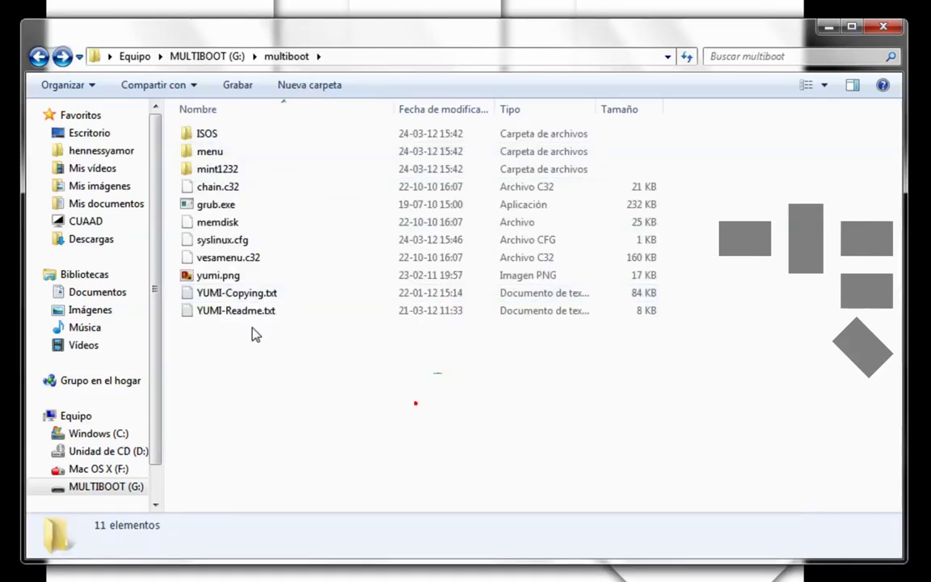
pyautogui.click(229, 274)
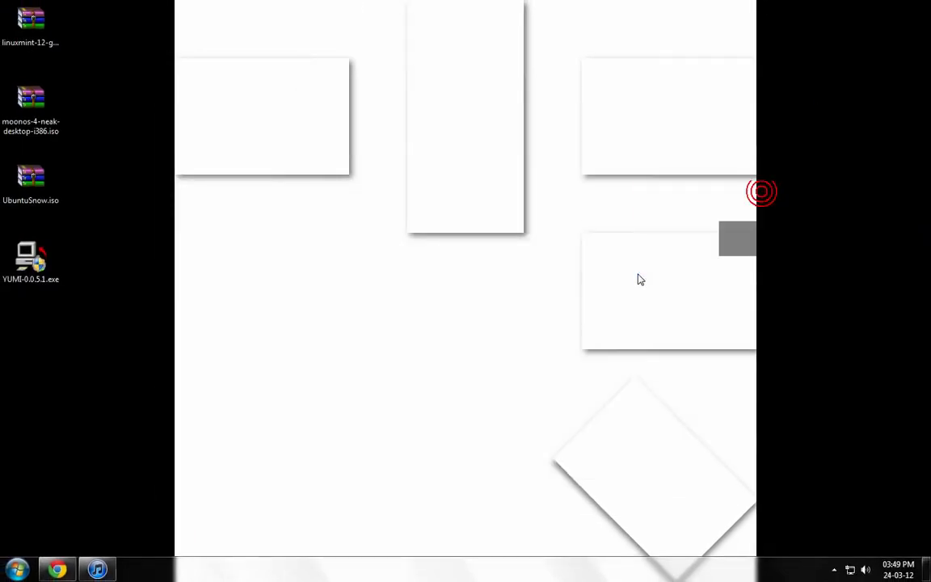
pyautogui.click(637, 276)
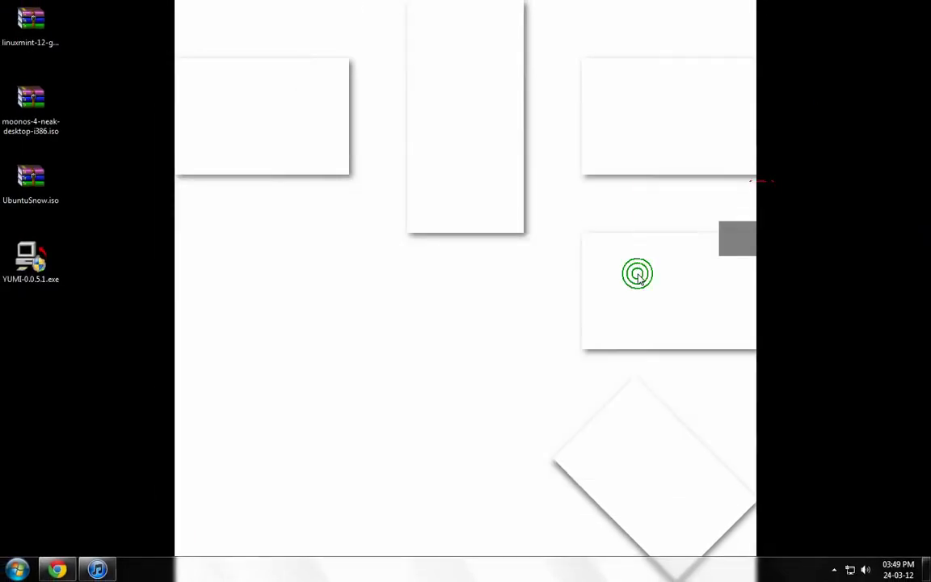
pyautogui.click(59, 57)
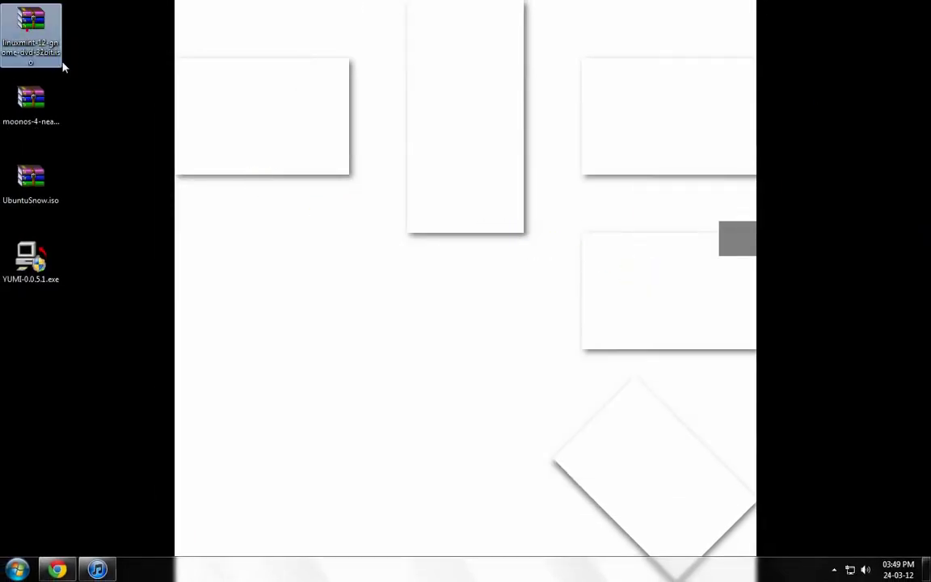
pyautogui.click(46, 119)
pyautogui.click(35, 51)
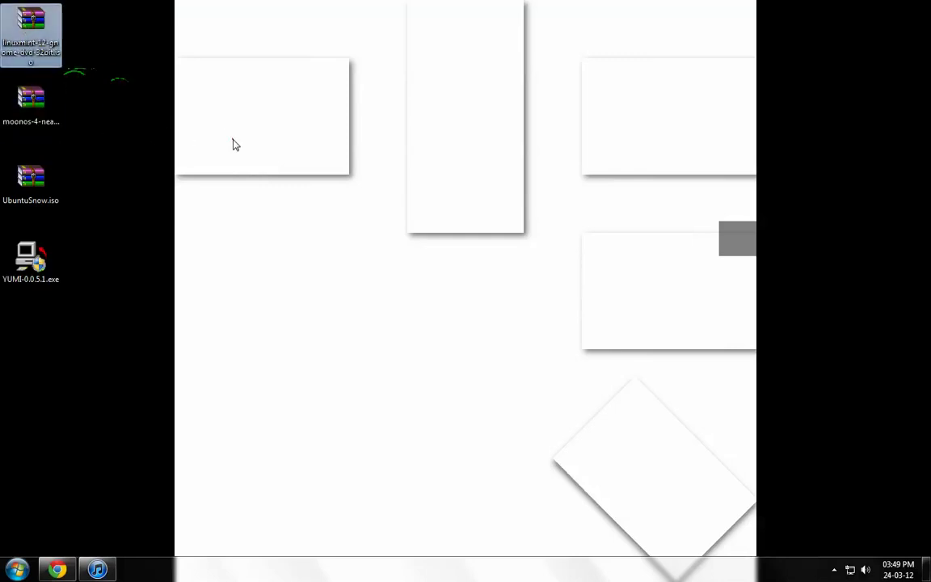
pyautogui.moveTo(232, 140); pyautogui.dragTo(195, 139)
pyautogui.moveTo(809, 181); pyautogui.dragTo(84, 437)
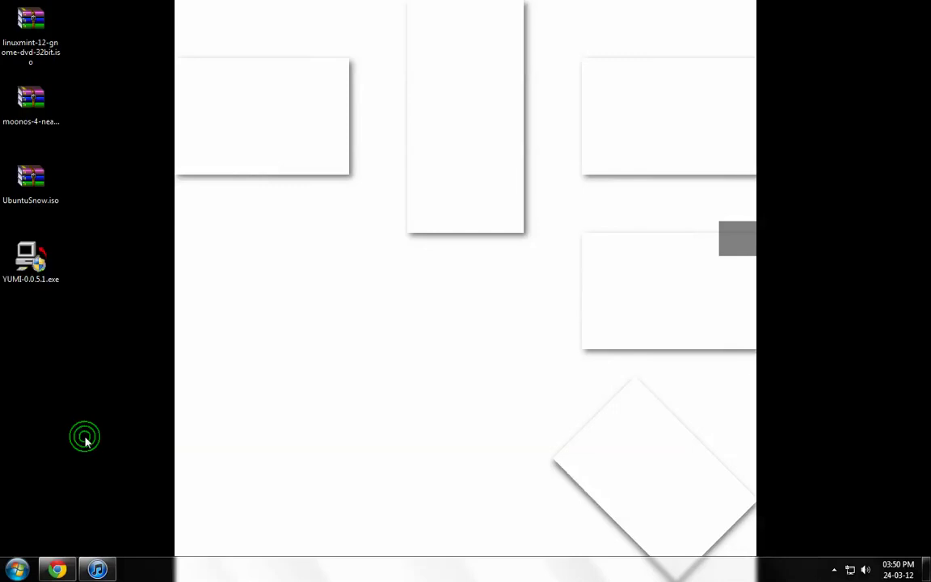
pyautogui.click(472, 433)
pyautogui.moveTo(780, 322); pyautogui.dragTo(107, 507)
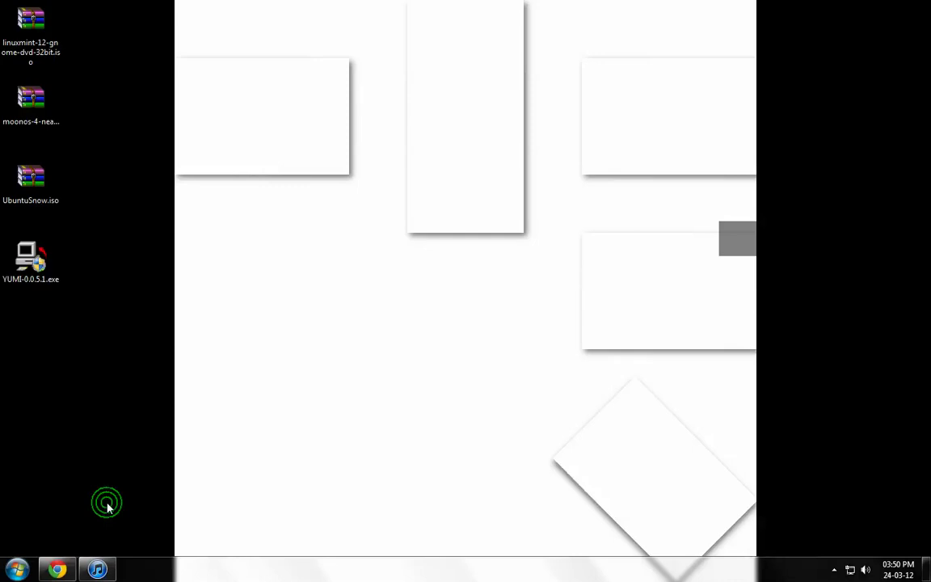
pyautogui.click(592, 357)
pyautogui.moveTo(794, 237); pyautogui.dragTo(148, 481)
pyautogui.click(759, 272)
pyautogui.moveTo(806, 225); pyautogui.dragTo(84, 524)
# - Switch to Chrome and look over the front page of the ubuntrickslinux blog
pyautogui.click(63, 568)
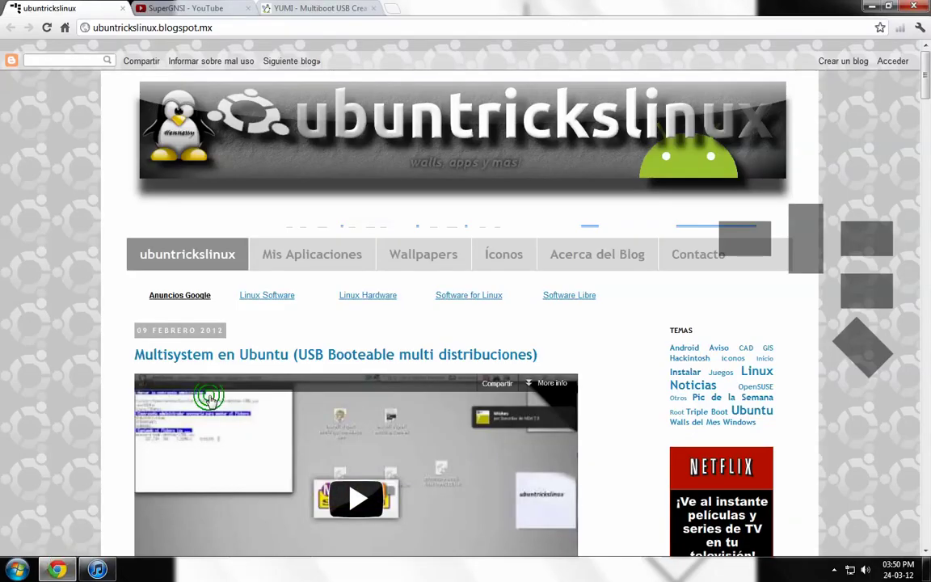
pyautogui.scroll(-2, 62, 349)
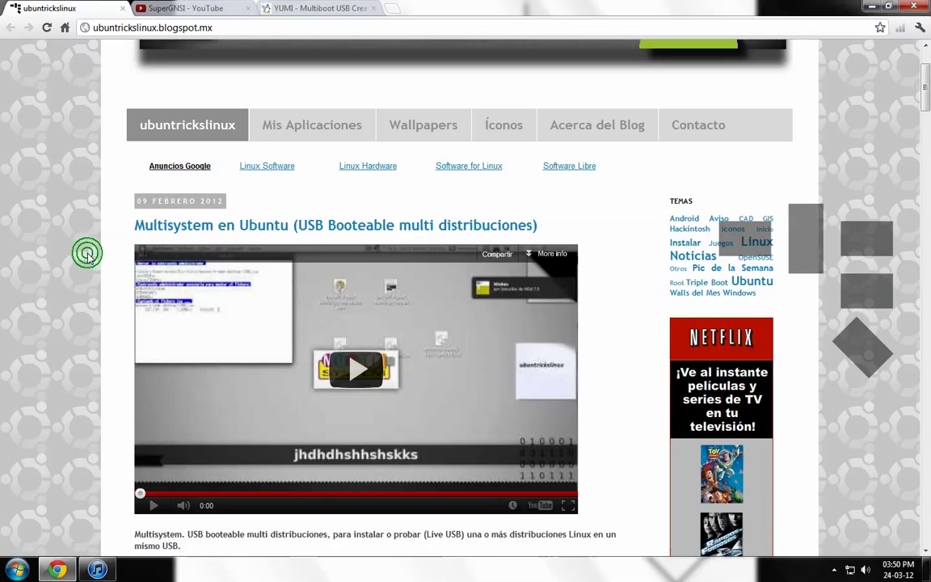
pyautogui.scroll(2, 109, 255)
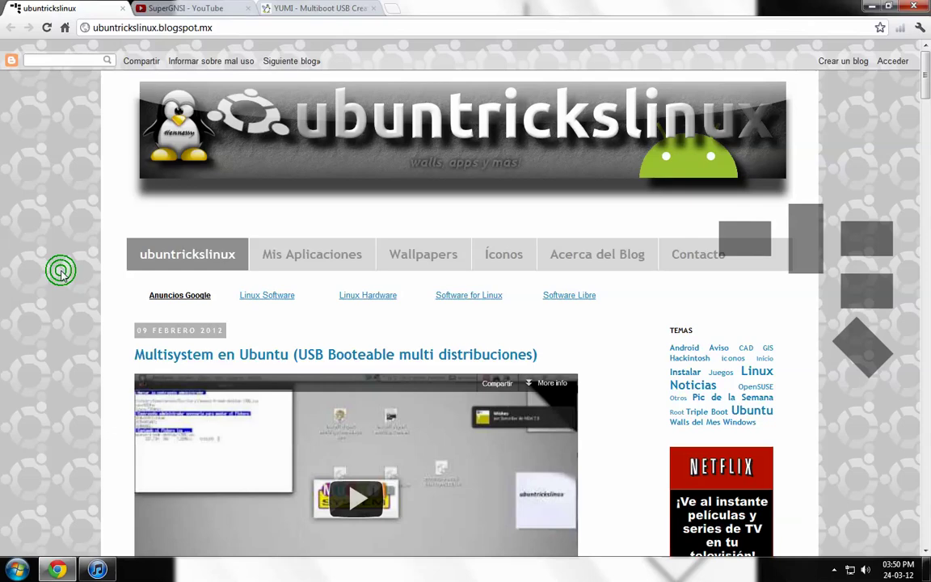
pyautogui.click(56, 569)
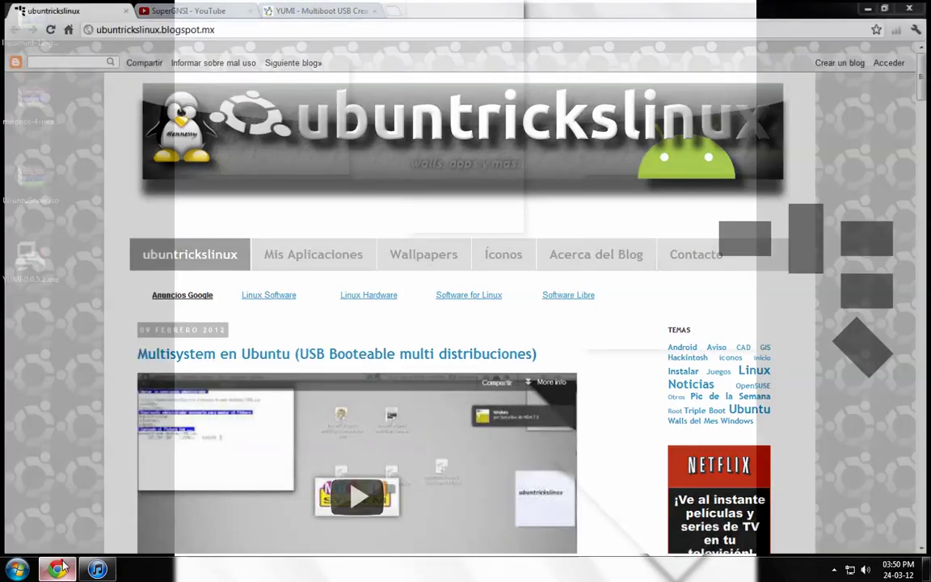
pyautogui.click(36, 267)
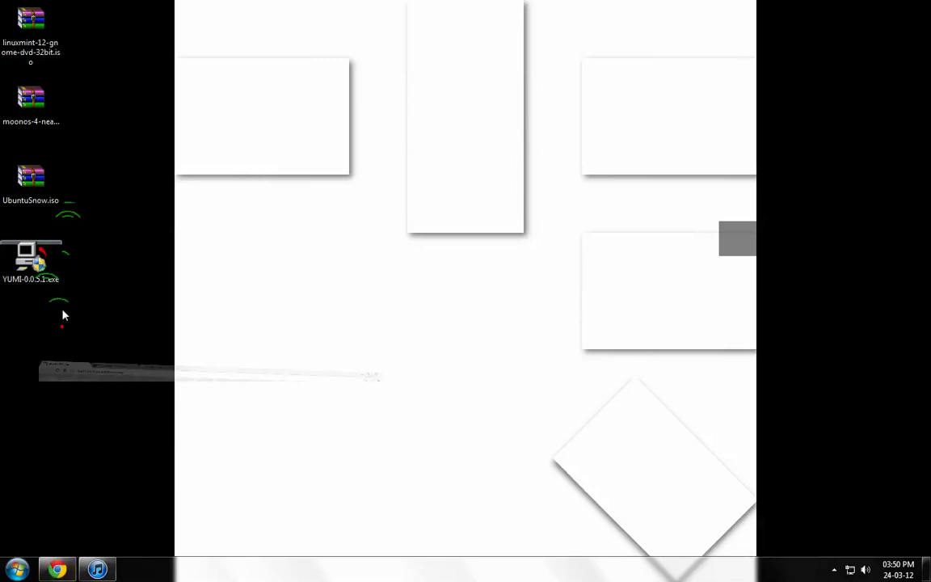
pyautogui.click(57, 569)
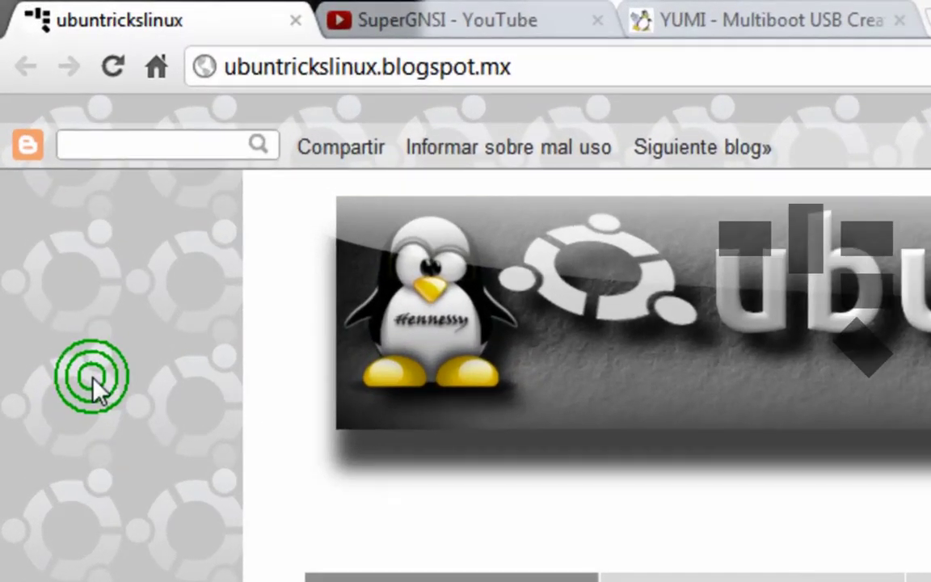
# - Show the SuperGNSI channel's uploaded videos on YouTube and return to the ubuntrickslinux blog
pyautogui.click(477, 14)
pyautogui.click(222, 573)
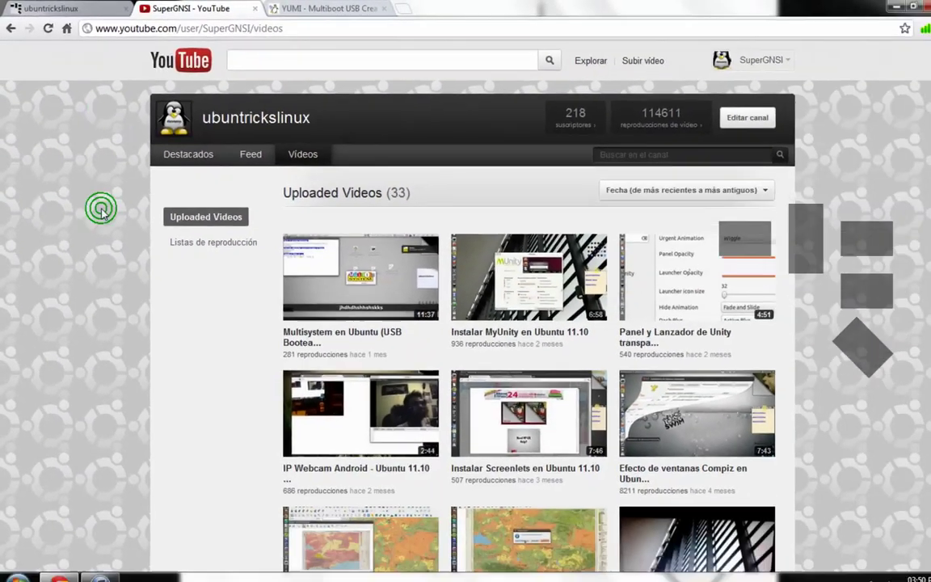
pyautogui.hotkey('ctrl', 'shift', 'Tab')
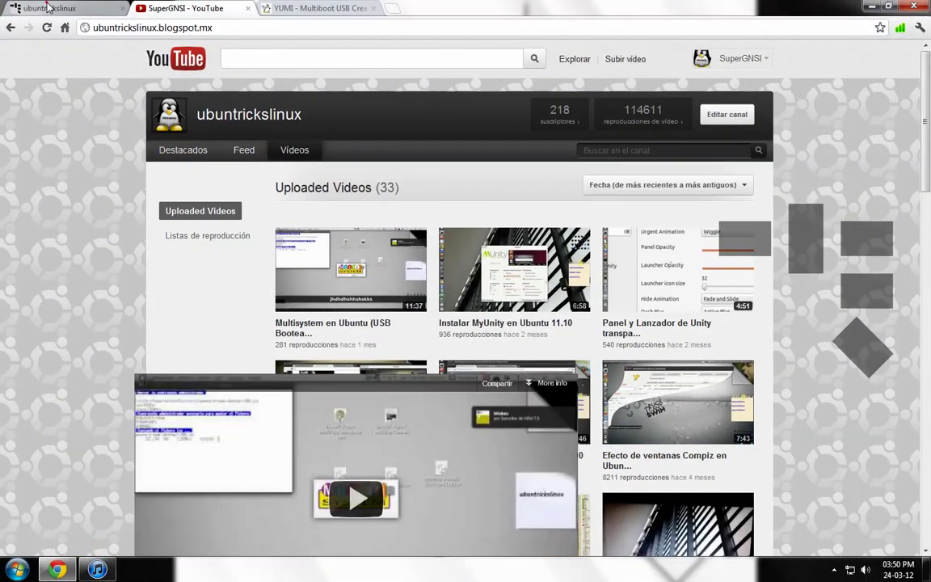
pyautogui.click(834, 570)
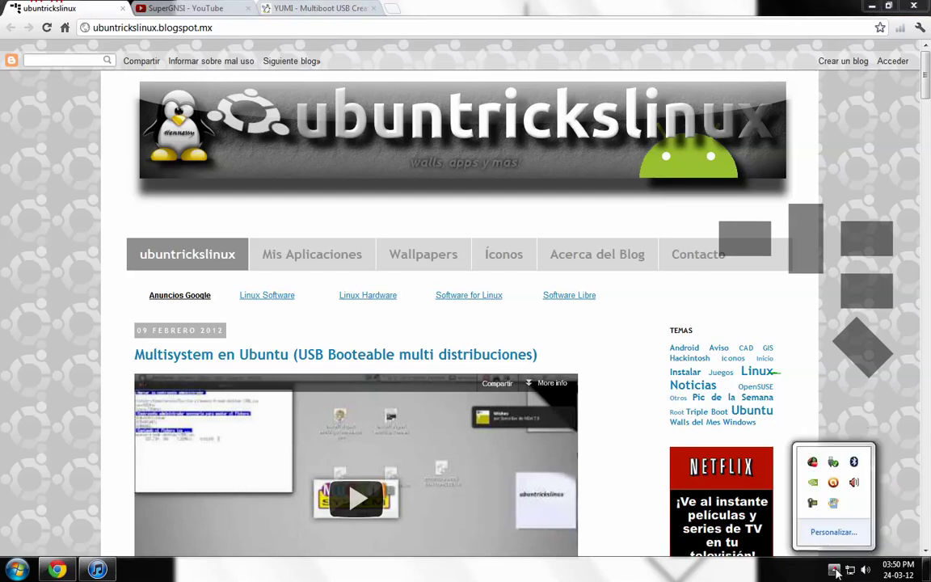
pyautogui.rightClick(814, 502)
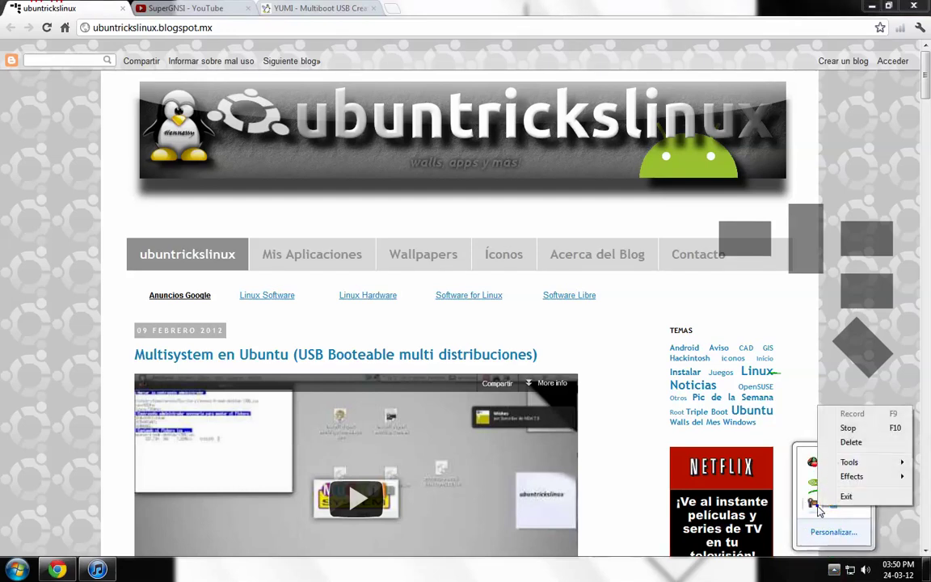